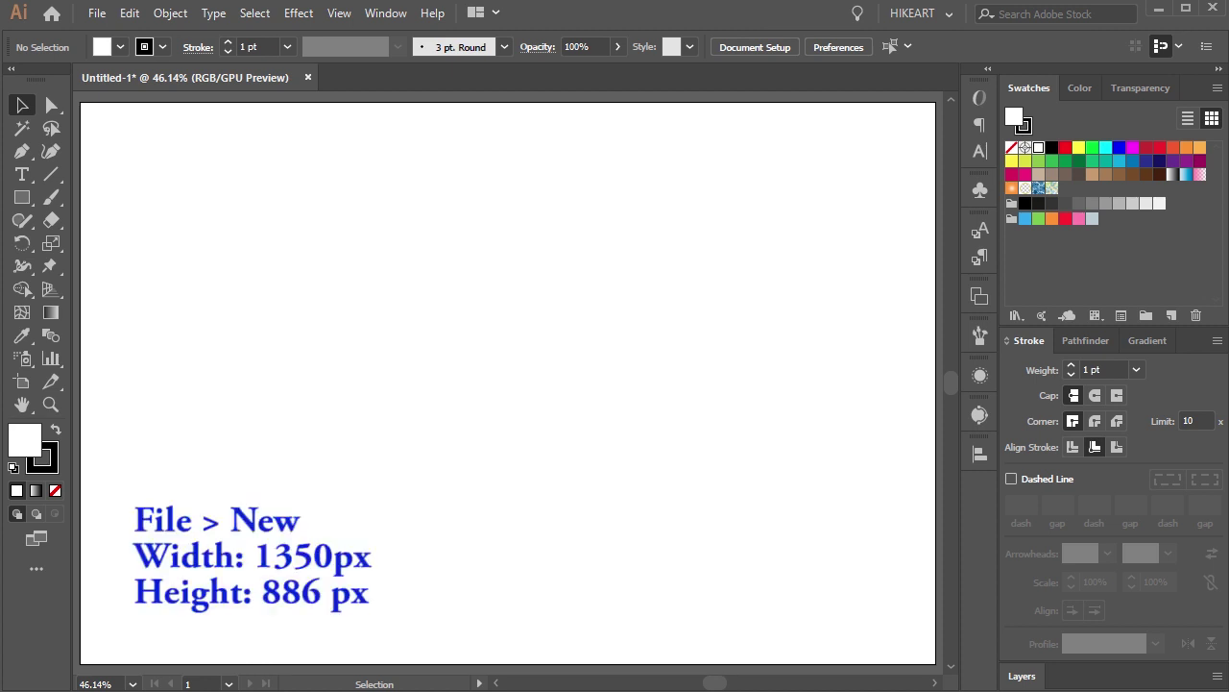
Create a 460 × 540 px rectangle on the artboard and undo the extra one.
key(m)
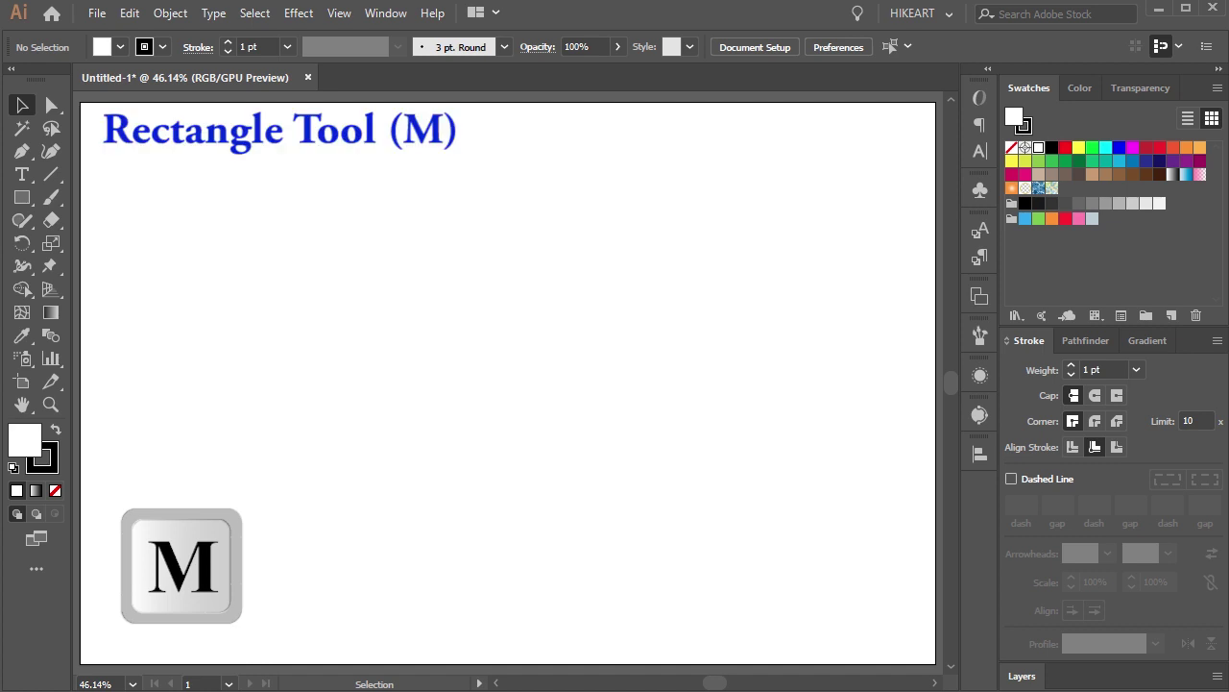
click(22, 198)
click(77, 198)
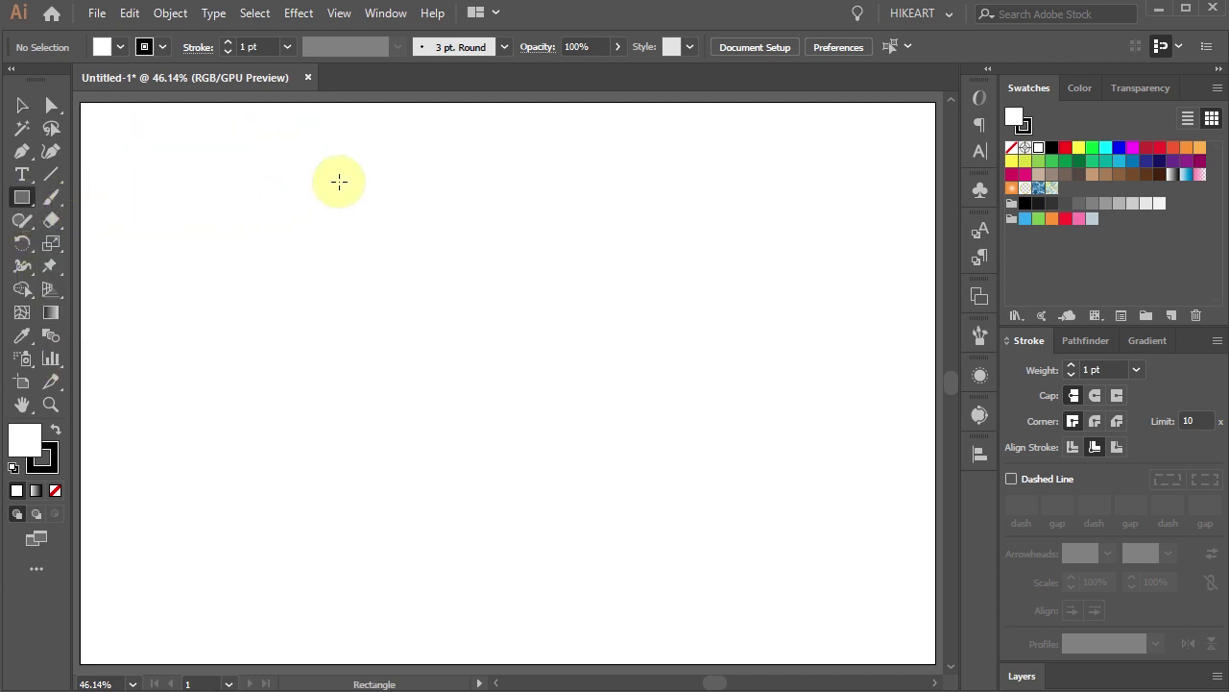
mouse_move(339, 182)
mouse_down()
mouse_move(554, 433)
mouse_move(590, 510)
mouse_move(616, 520)
mouse_up()
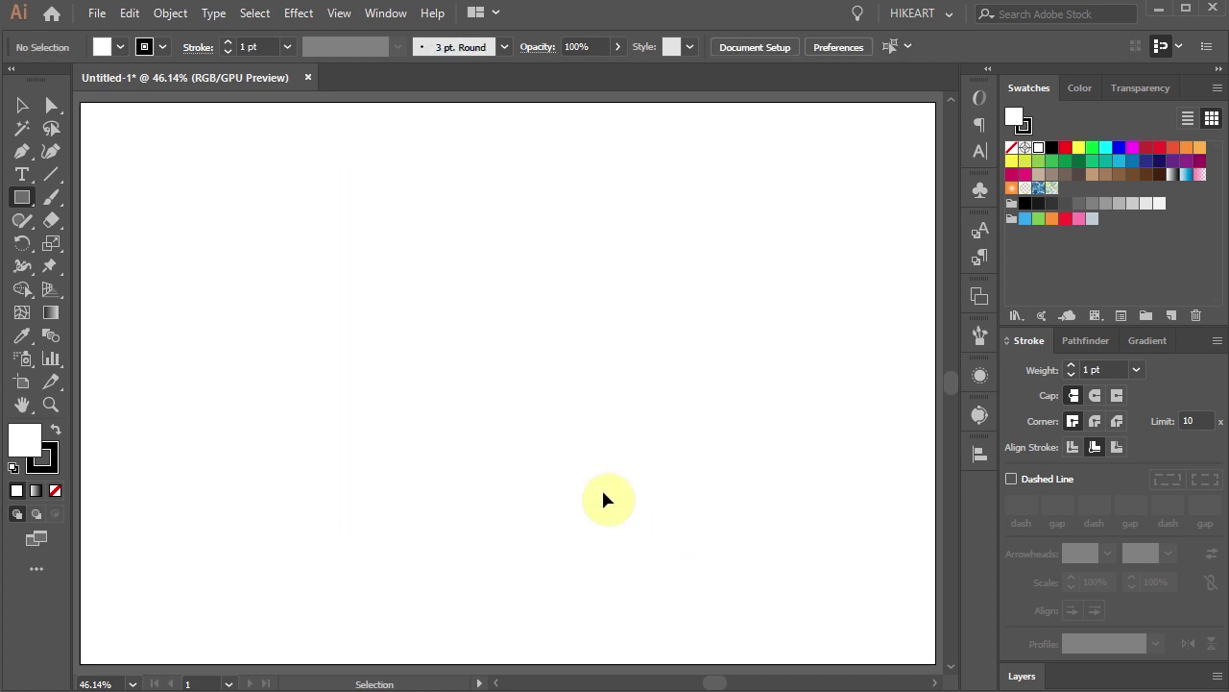
click(320, 237)
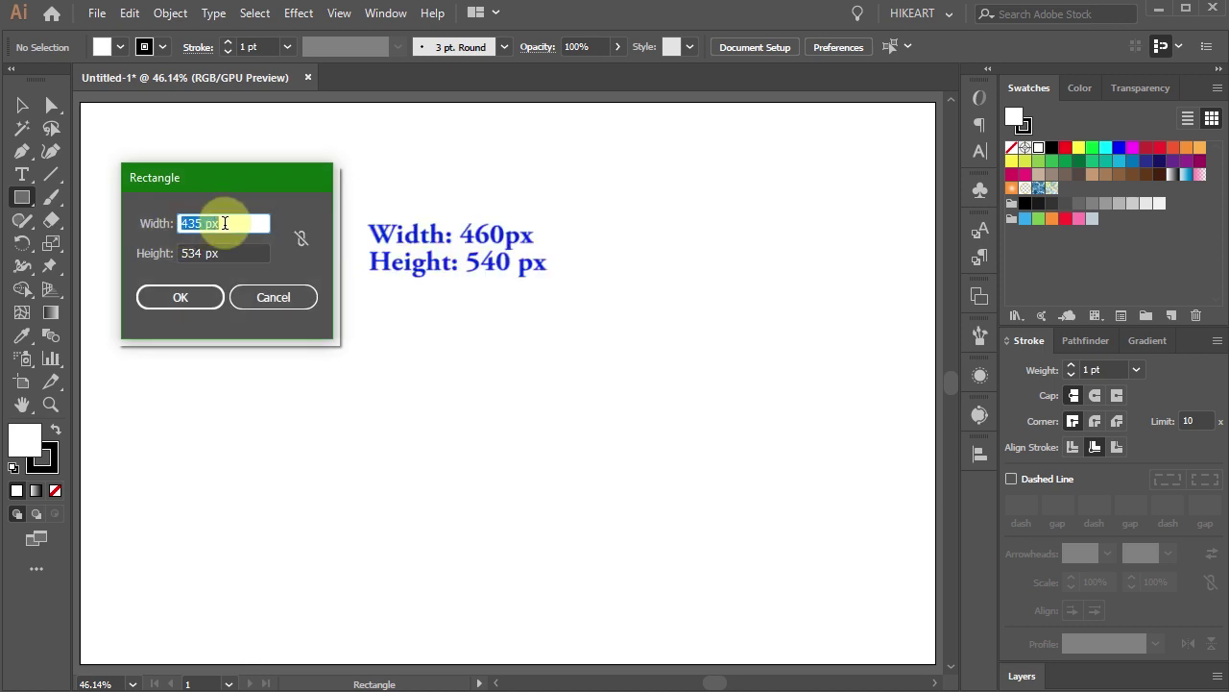
text(460)
key(Tab)
text(54)
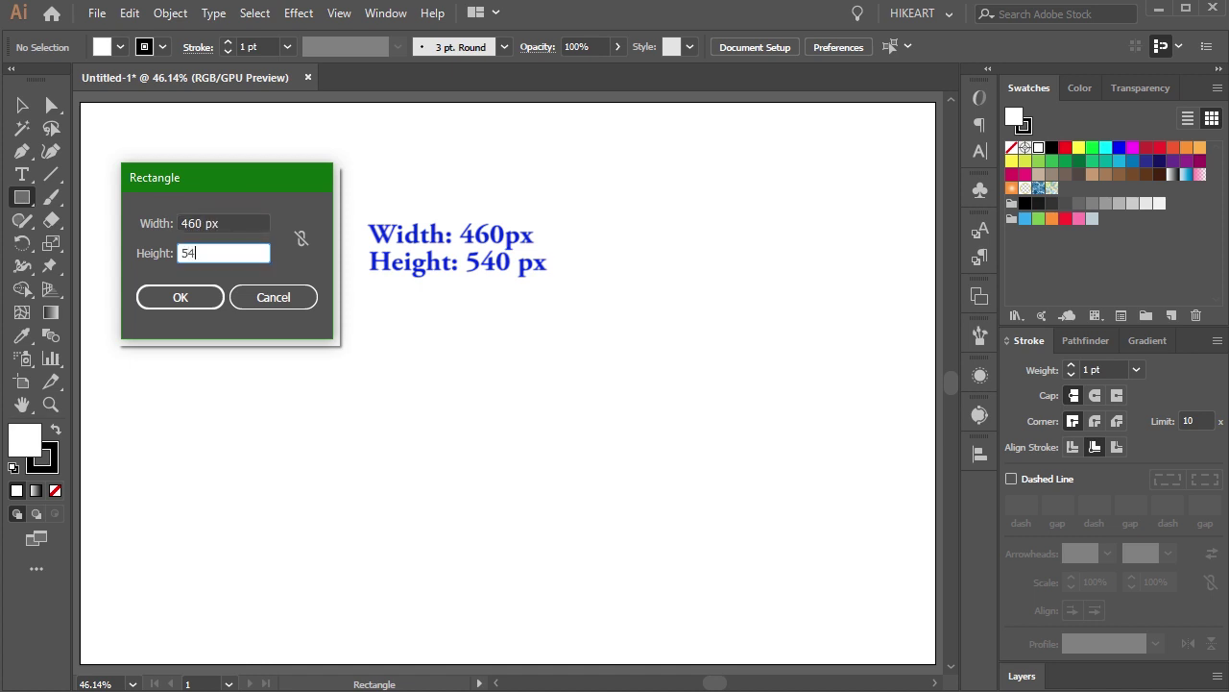
text(0)
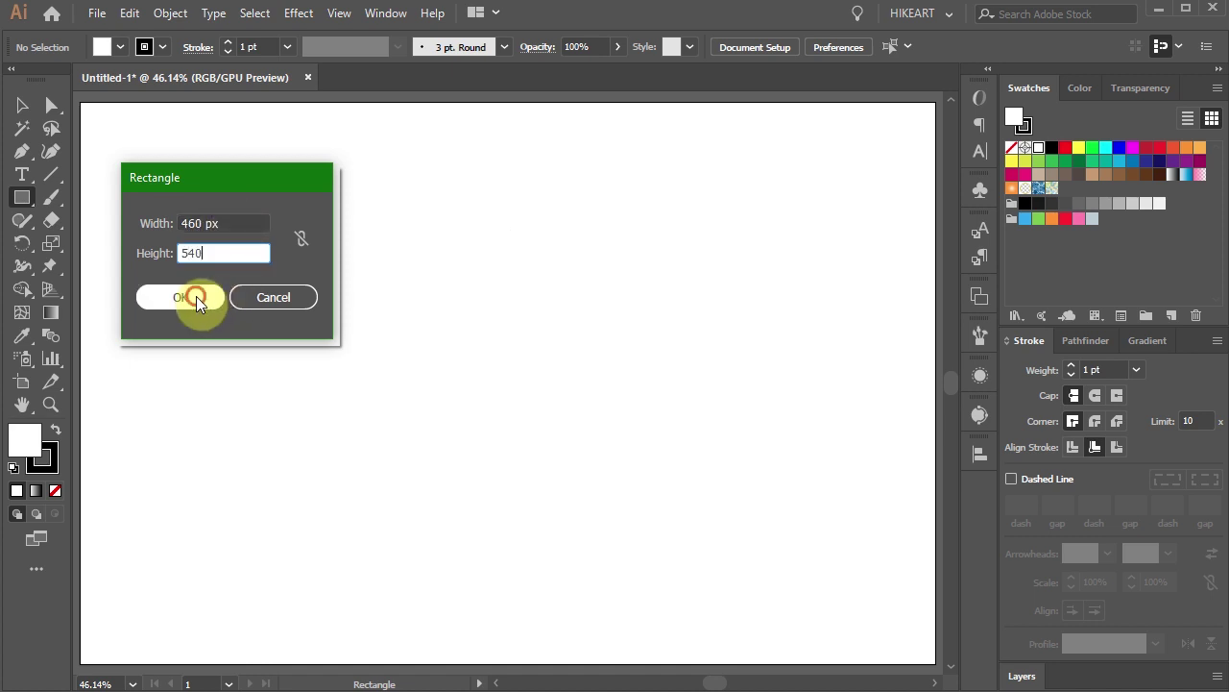
click(197, 296)
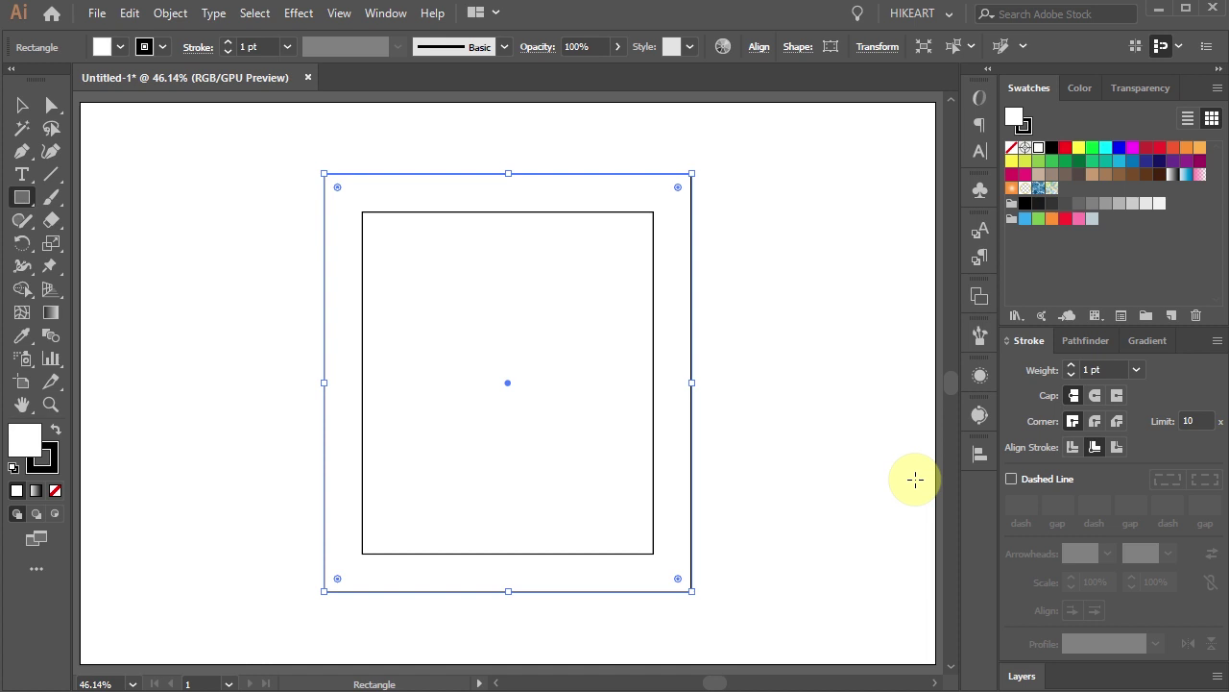
key(ctrl+z)
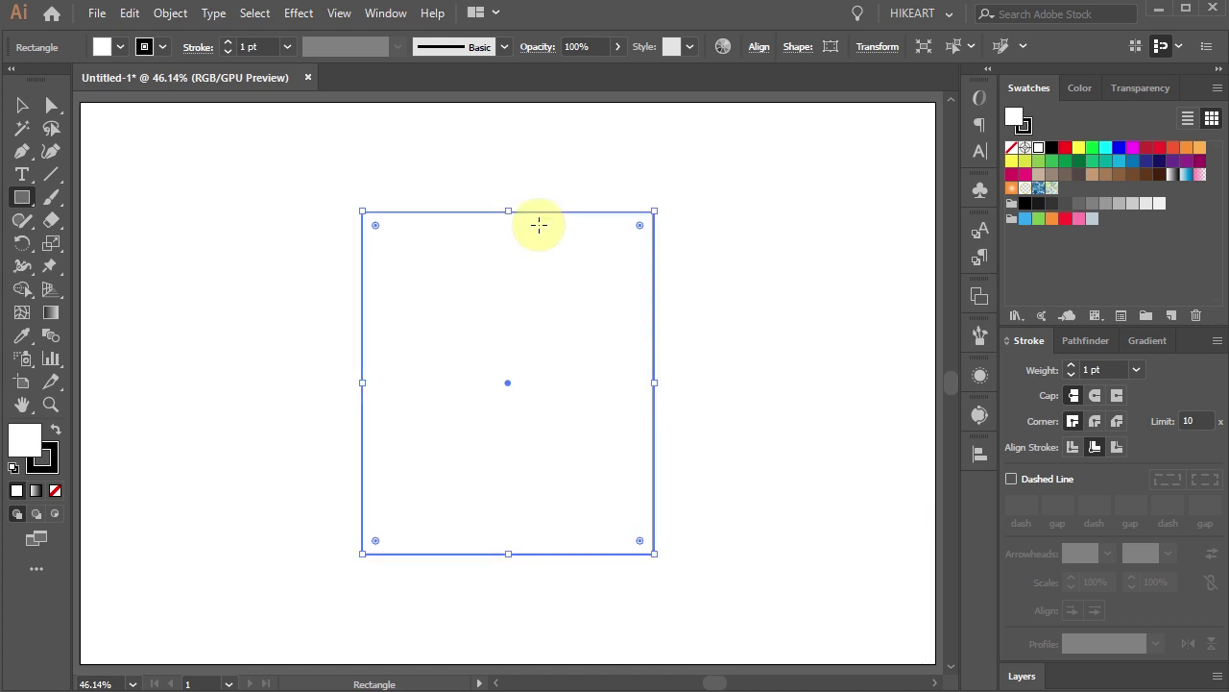
Offset the rectangle's path outward by 60 px to make a surrounding frame.
click(170, 14)
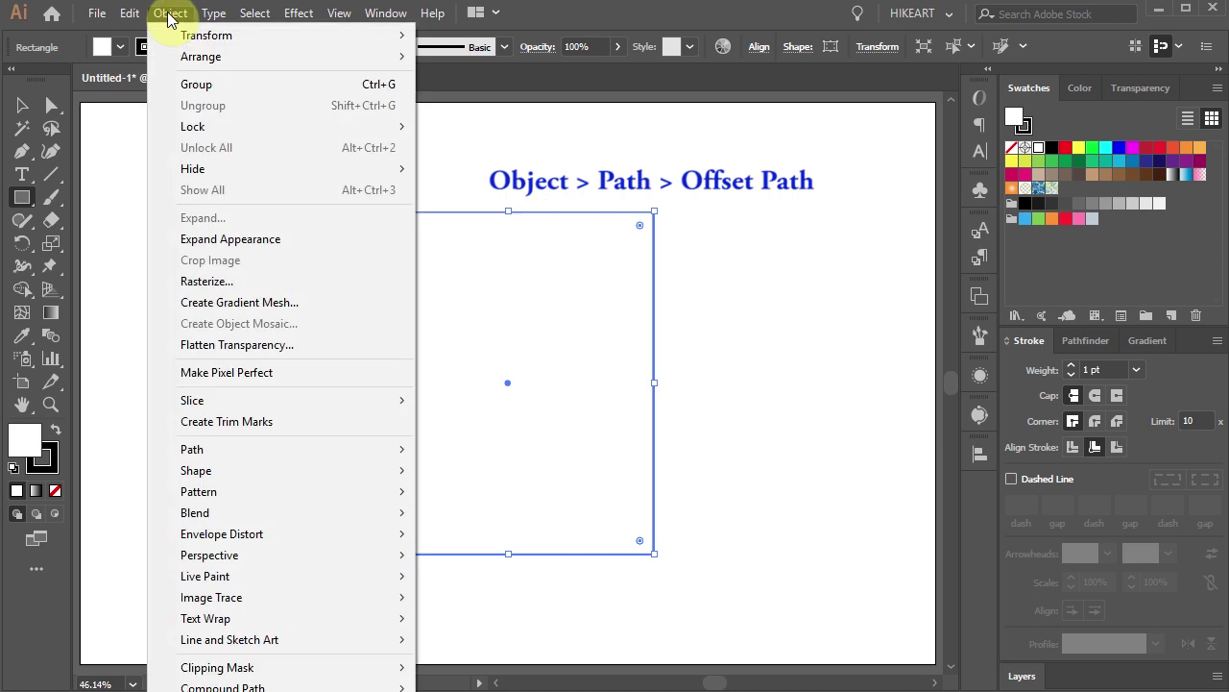
mouse_move(192, 448)
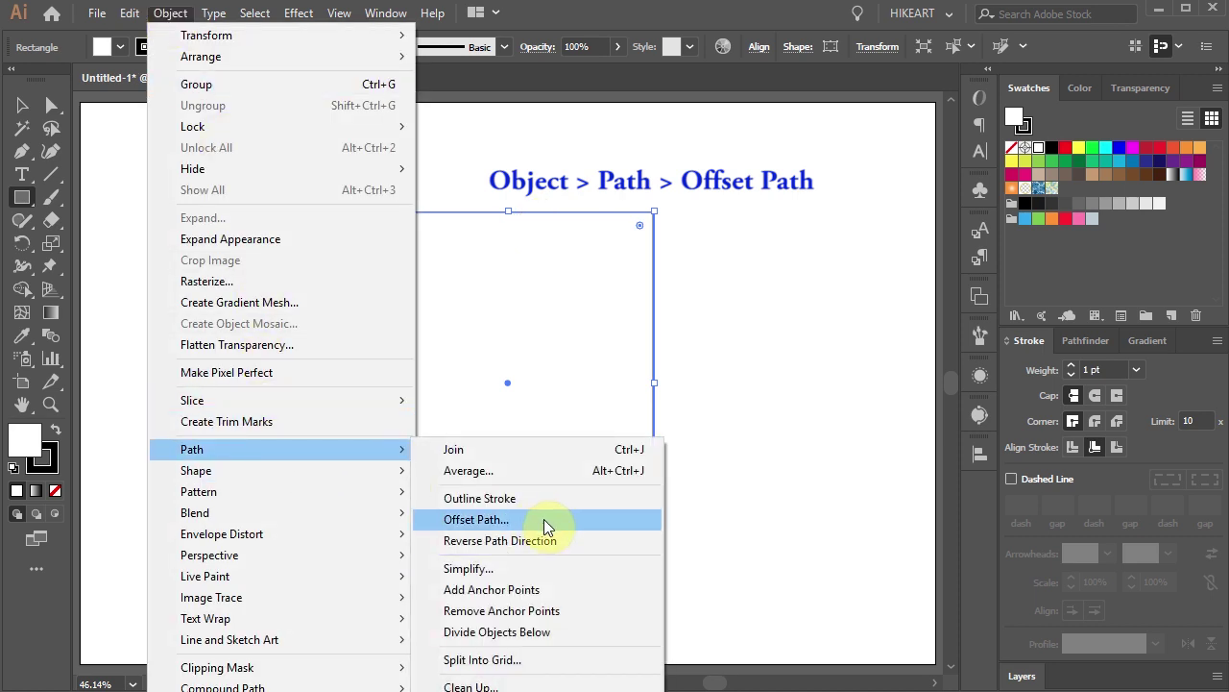
click(594, 520)
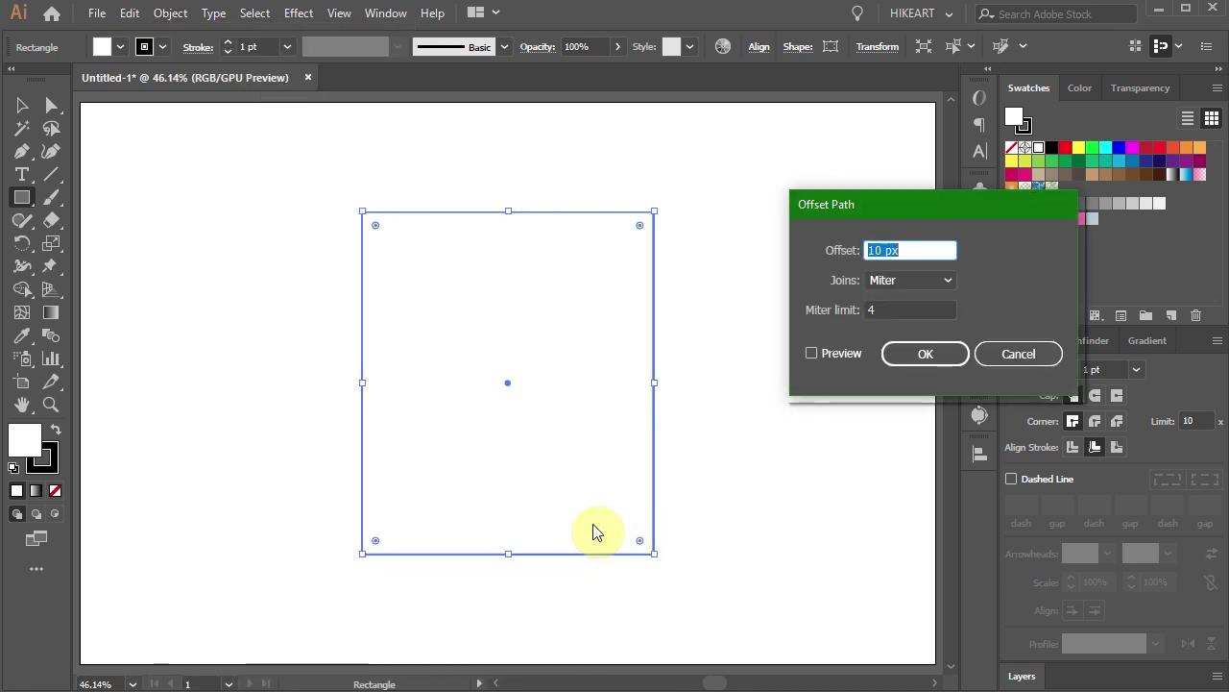
click(812, 354)
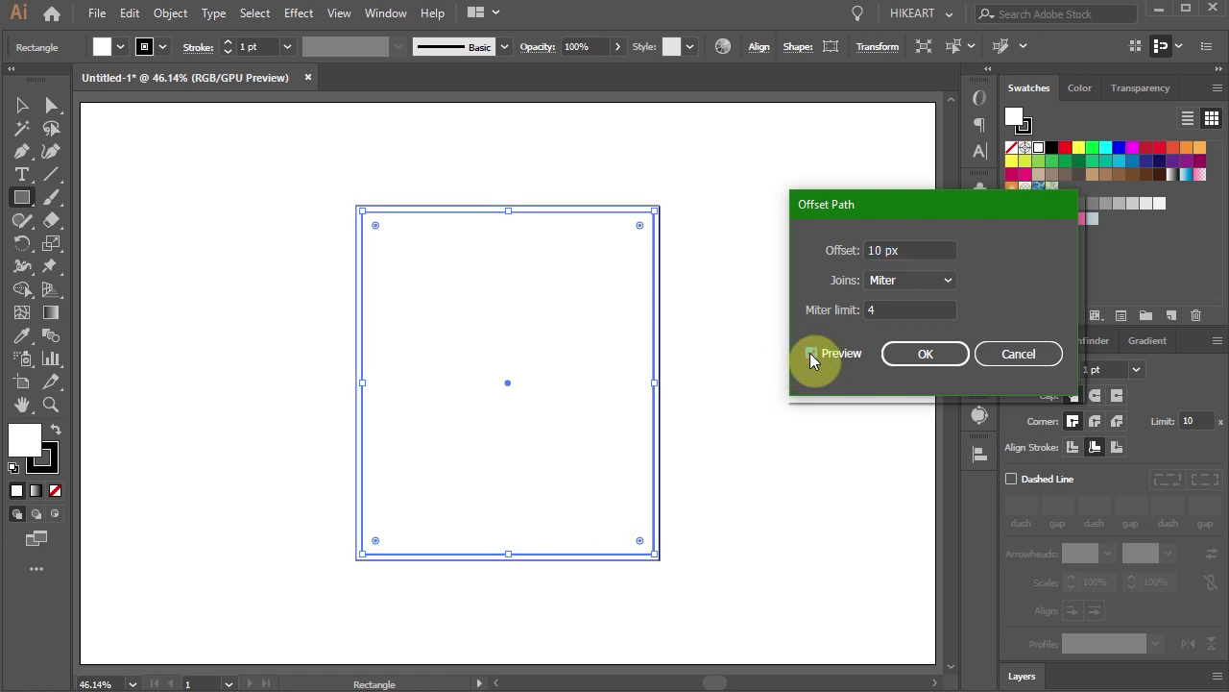
double_click(862, 250)
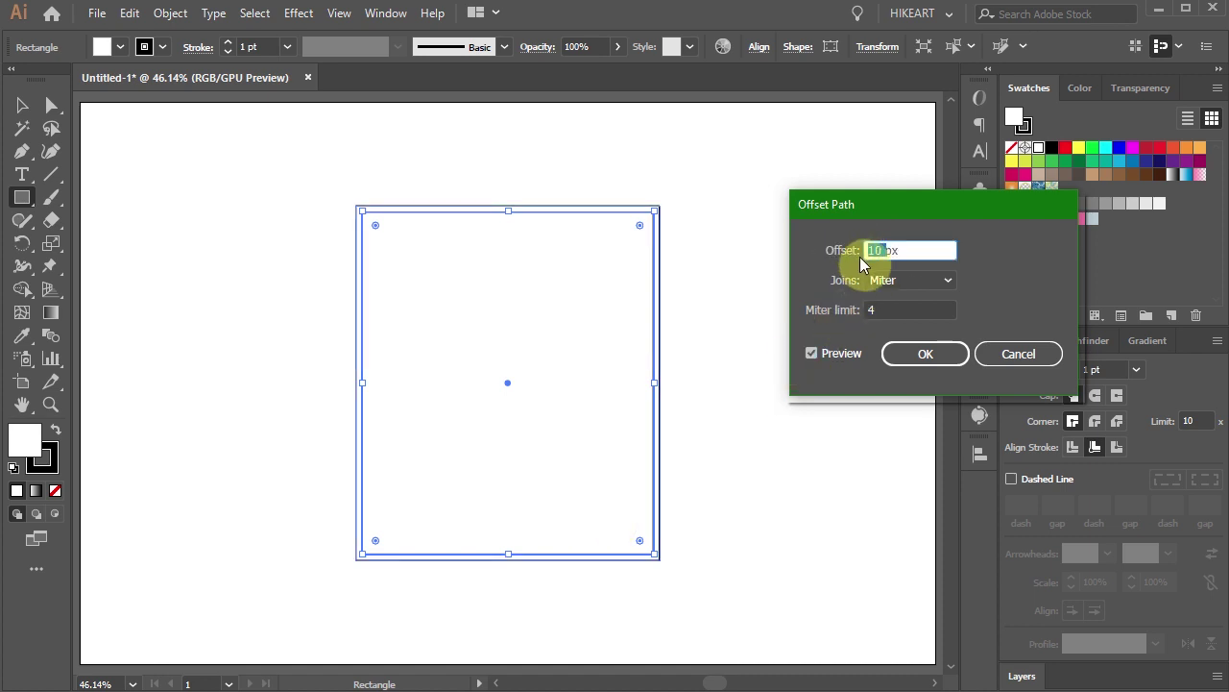
key(Up)
key(Up)
key(Down)
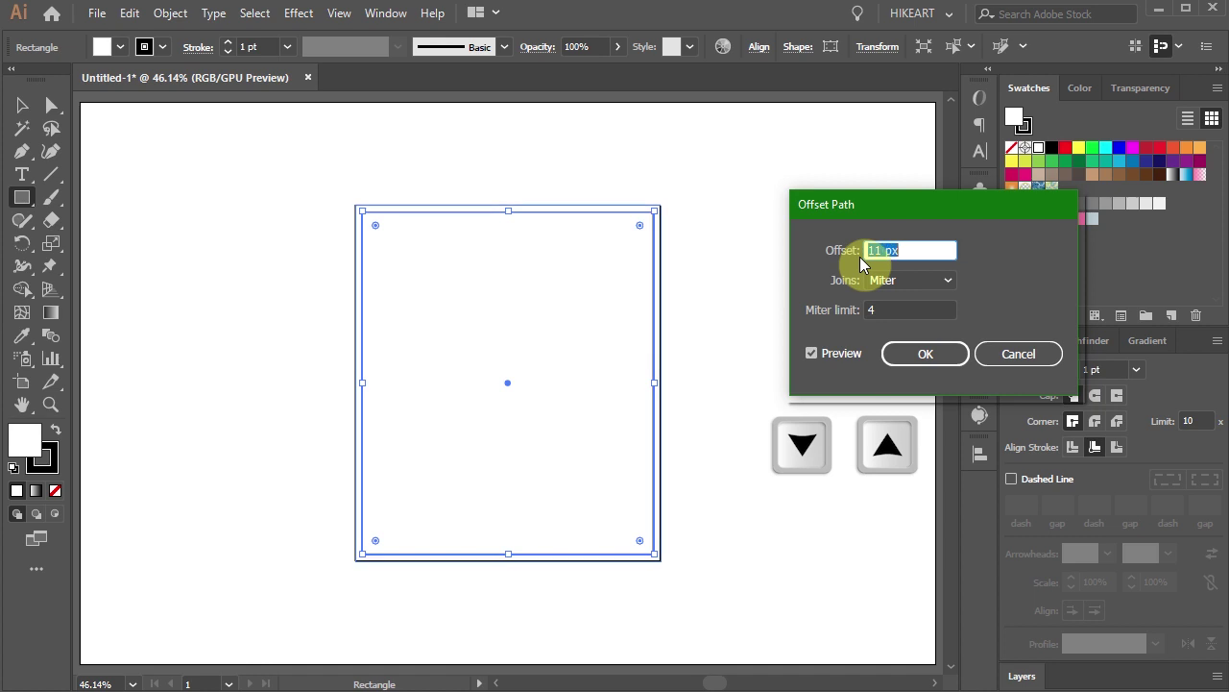
key(Up)
key(Up)
key(Up)
key(Up)
key(Up)
key(Up)
key(Up)
key(Up)
key(Up)
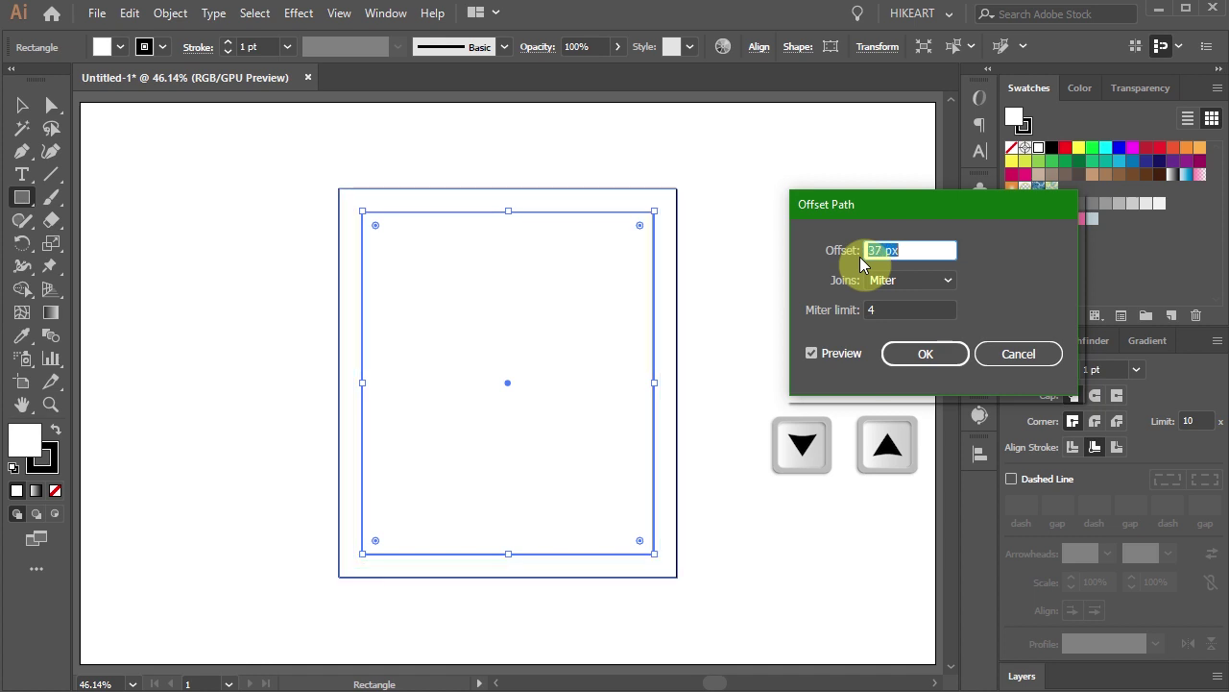
key(Up)
key(Up)
key(Up)
key(Up)
key(Up)
key(Up)
key(Up)
key(Up)
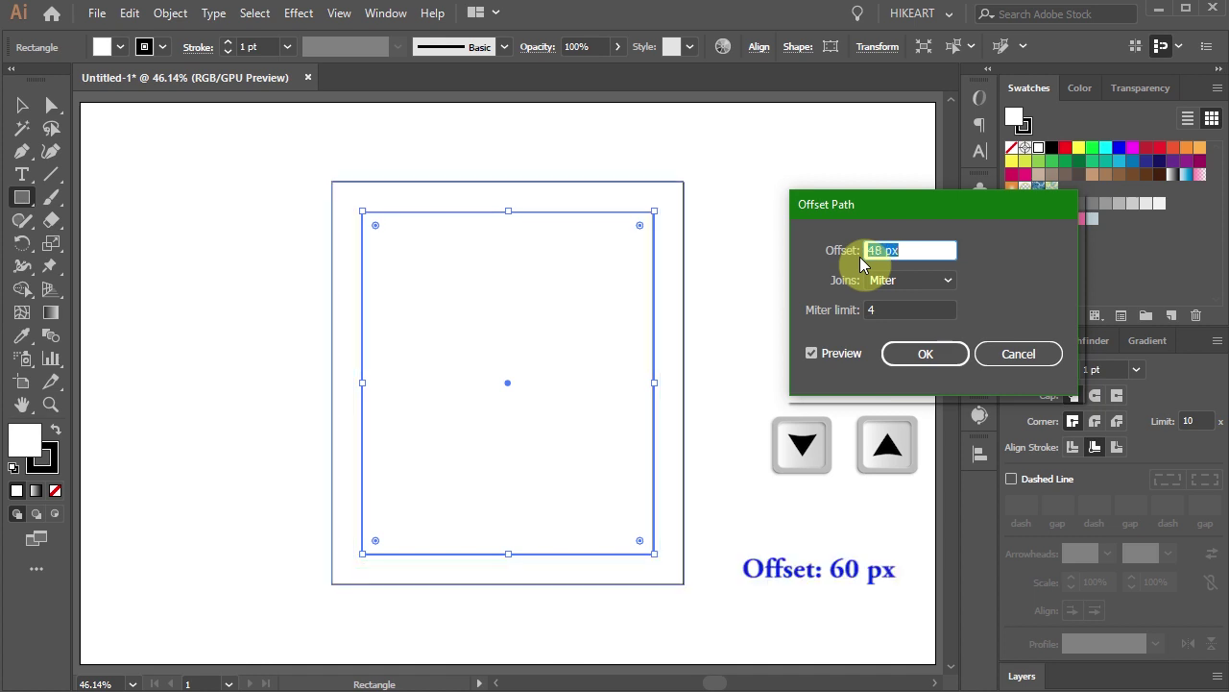
key(Up)
key(Up)
key(Up)
key(Up)
key(Up)
key(Up)
key(Up)
key(Up)
key(Up)
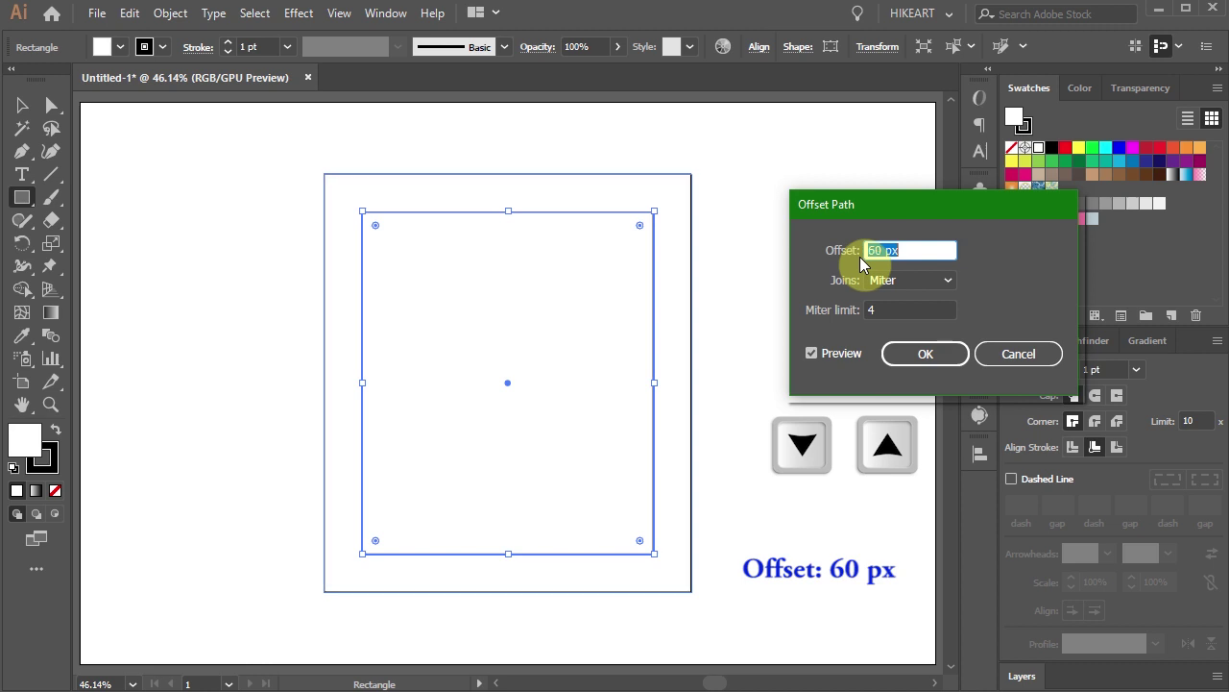
click(919, 346)
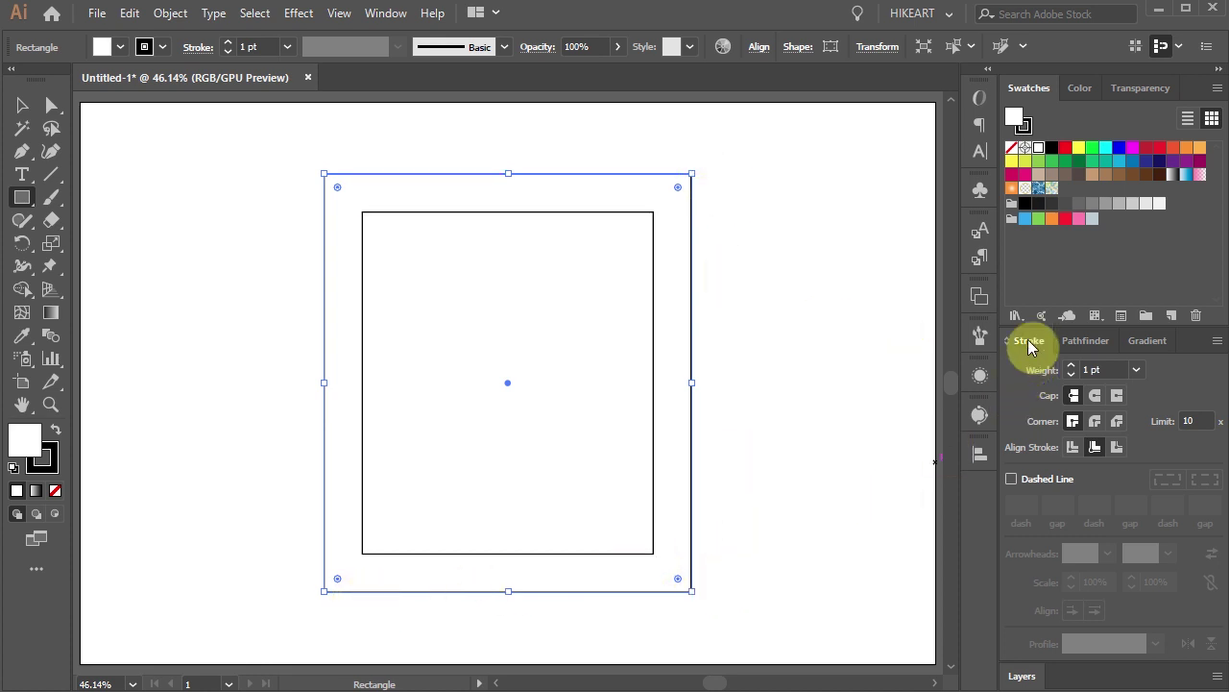
Give the outer rectangle a 30 pt centered dashed stroke with dash 0 and gap 40.
click(1072, 373)
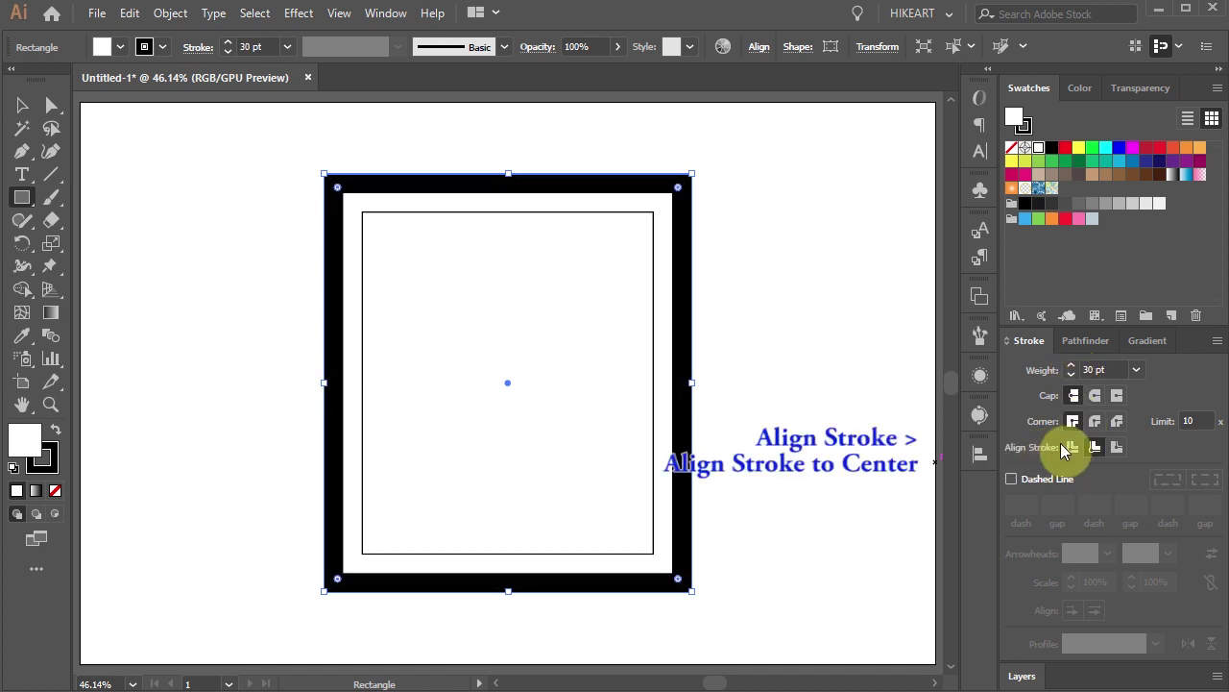
click(1074, 447)
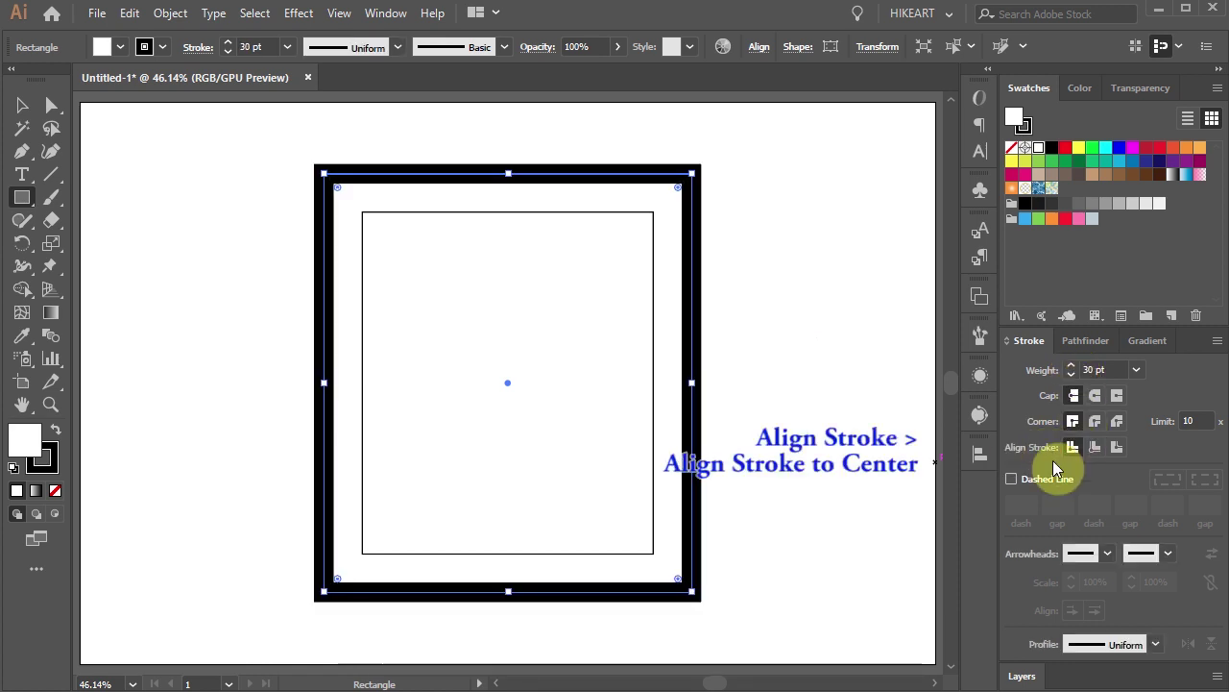
click(1013, 478)
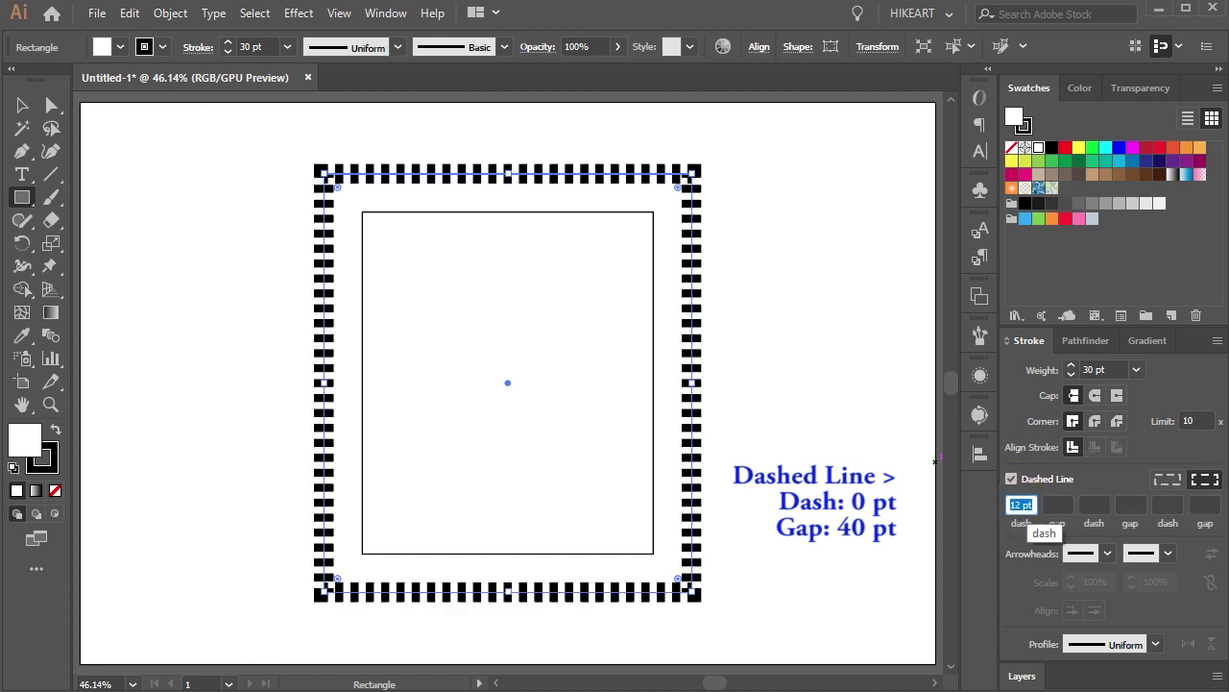
text(0)
click(1056, 504)
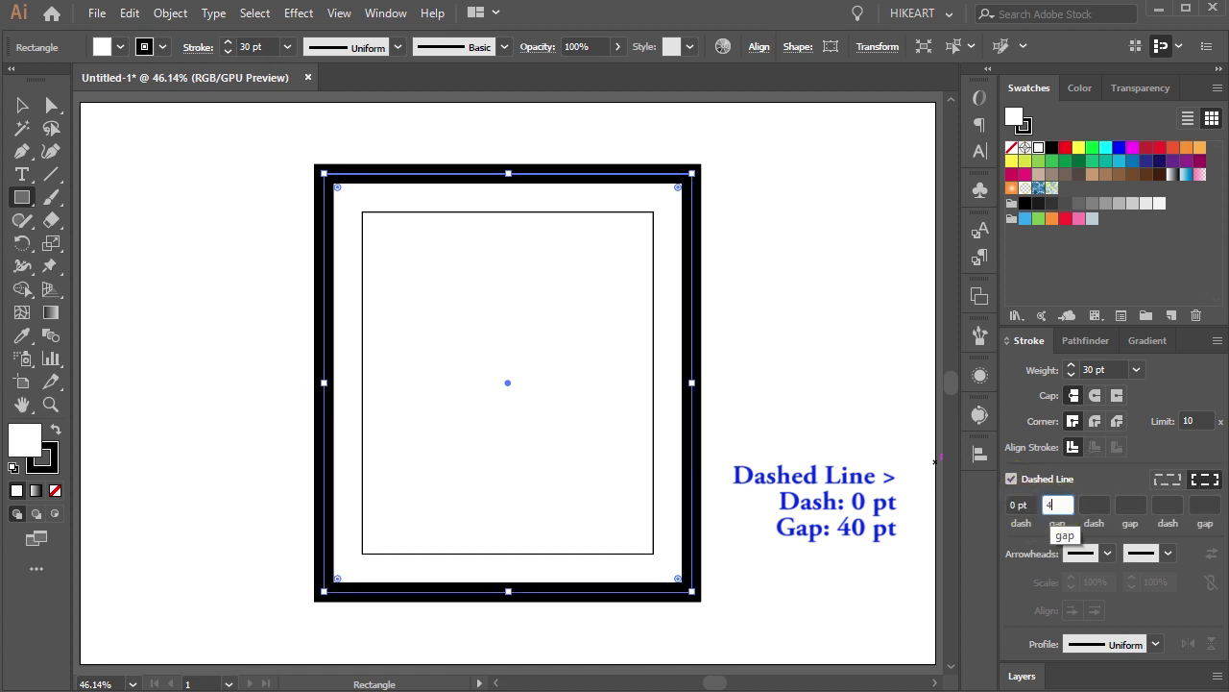
text(40)
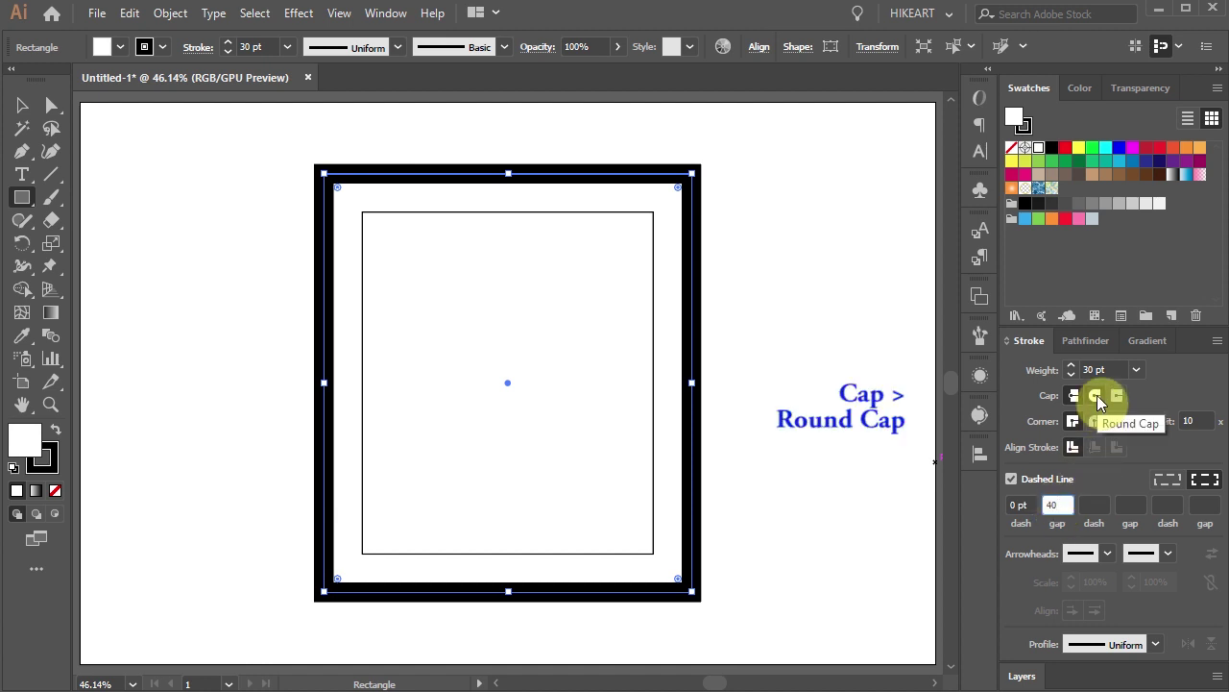
Apply round caps to turn the dashes into dots, keeping the weight at 30 pt.
click(1096, 397)
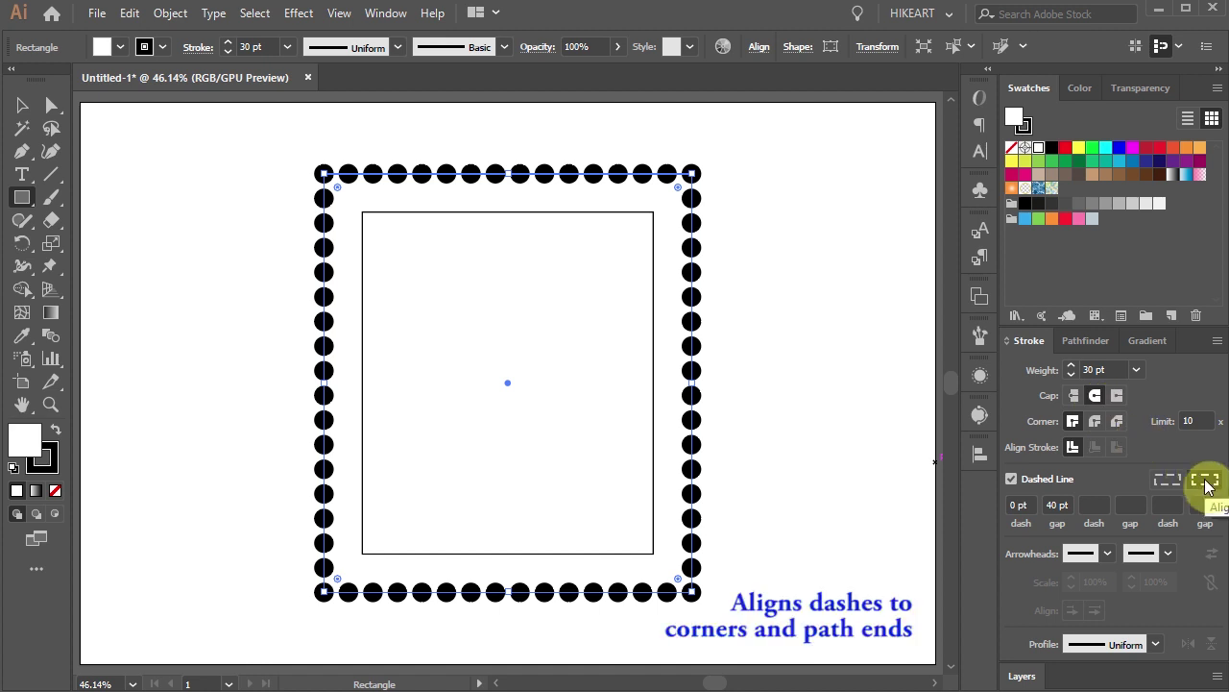
click(1084, 368)
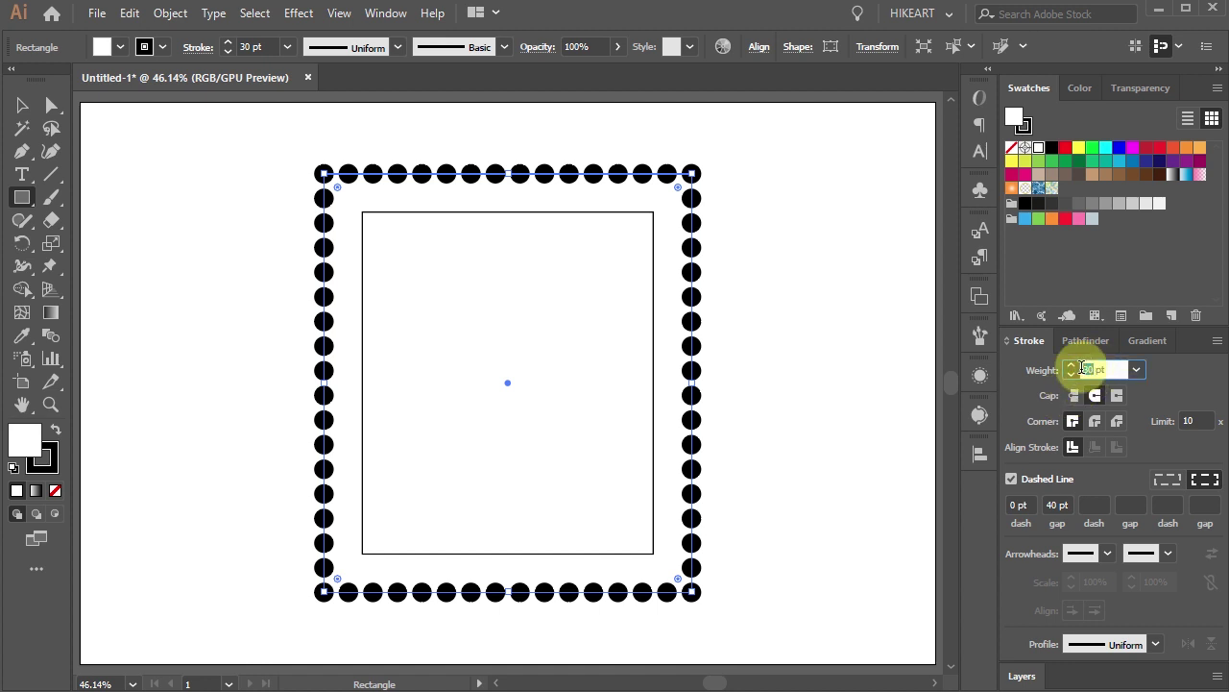
text(33)
key(Return)
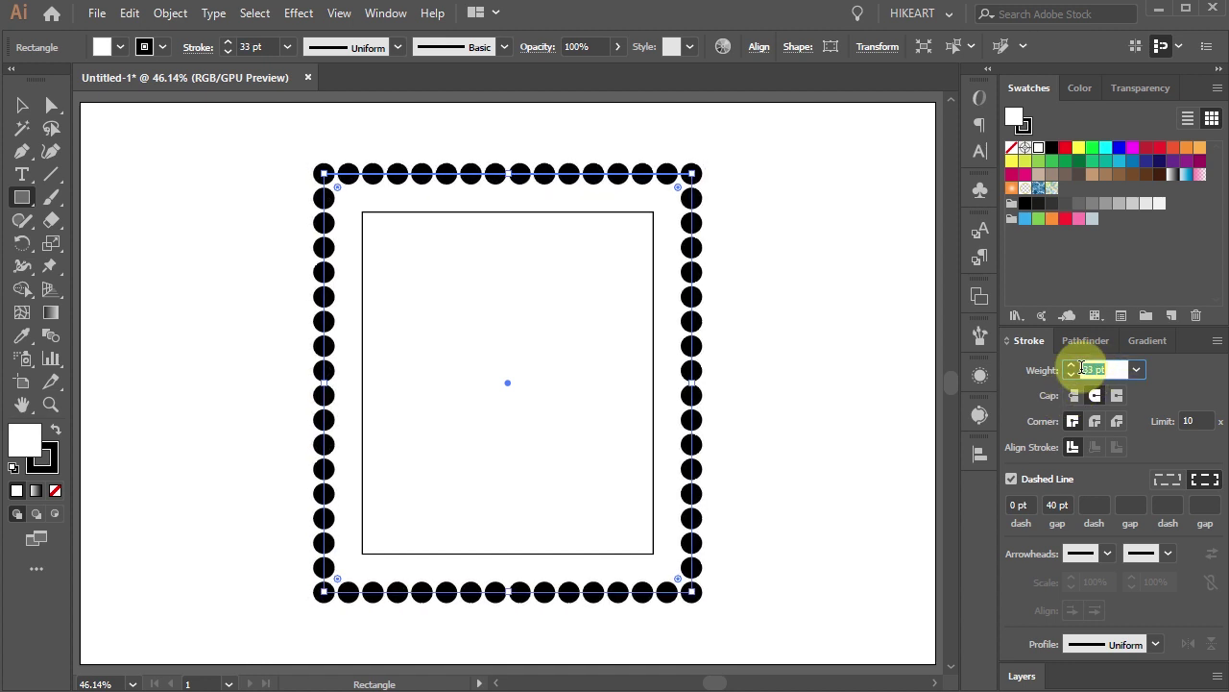
key(Down)
key(Down)
key(Down)
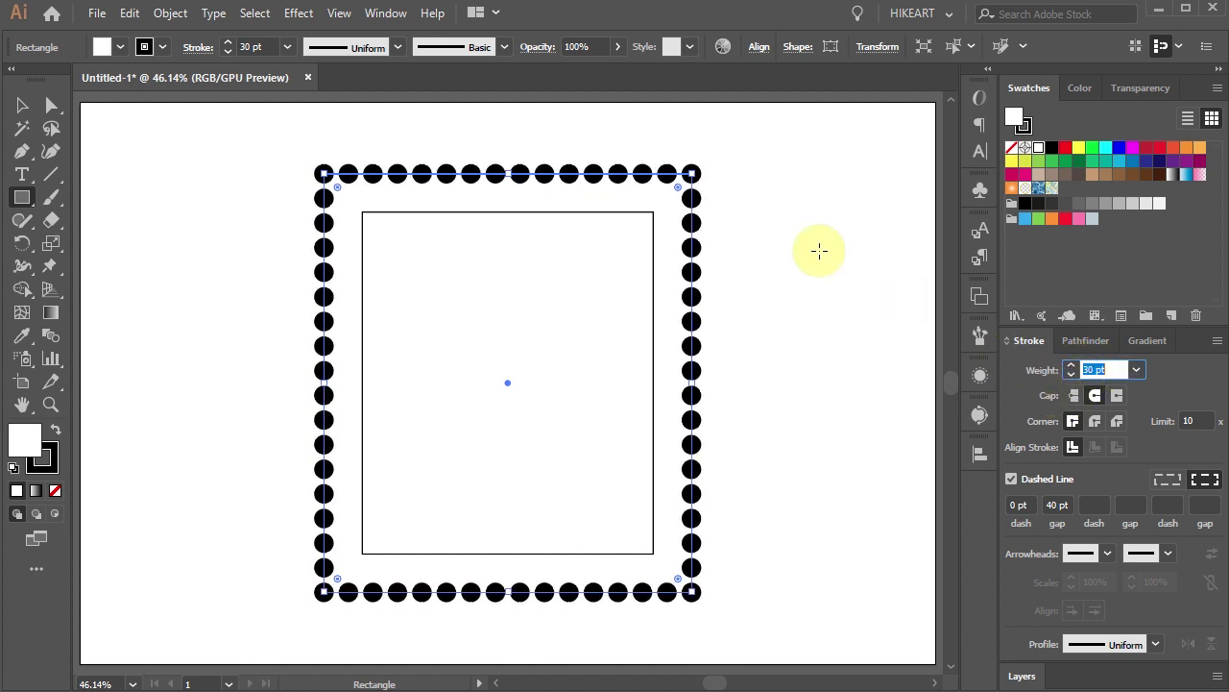
Set Flatten Transparency's Raster/Vector Balance to 100.
click(169, 14)
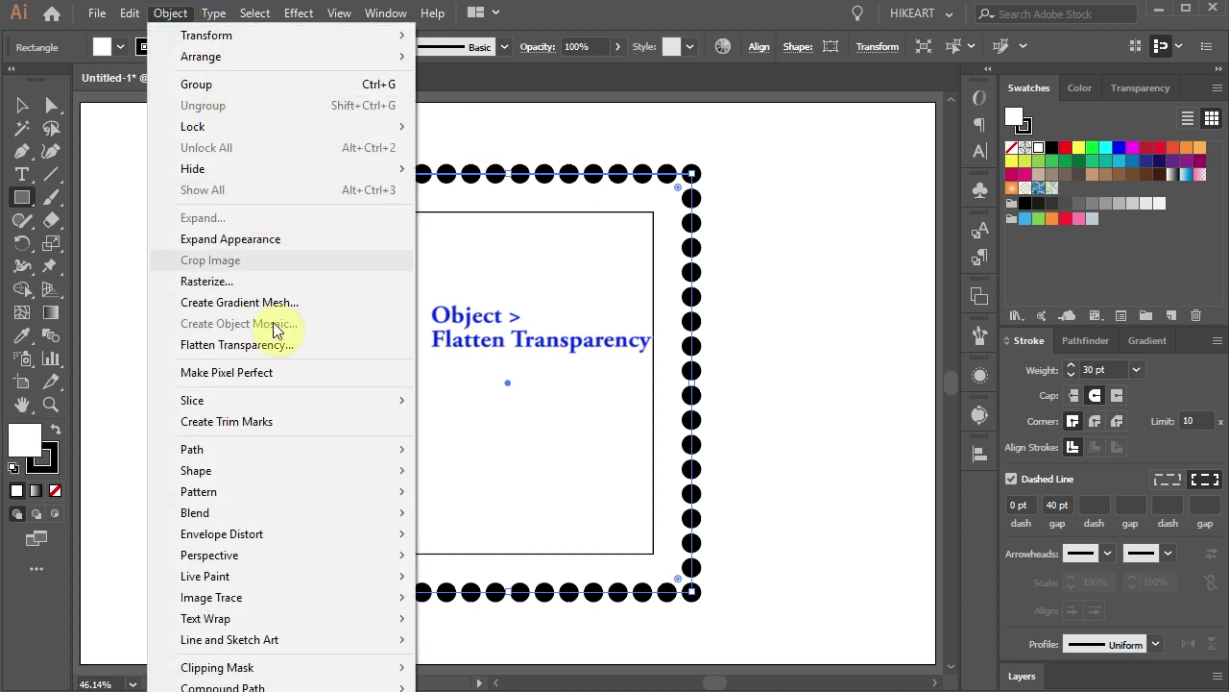
click(304, 348)
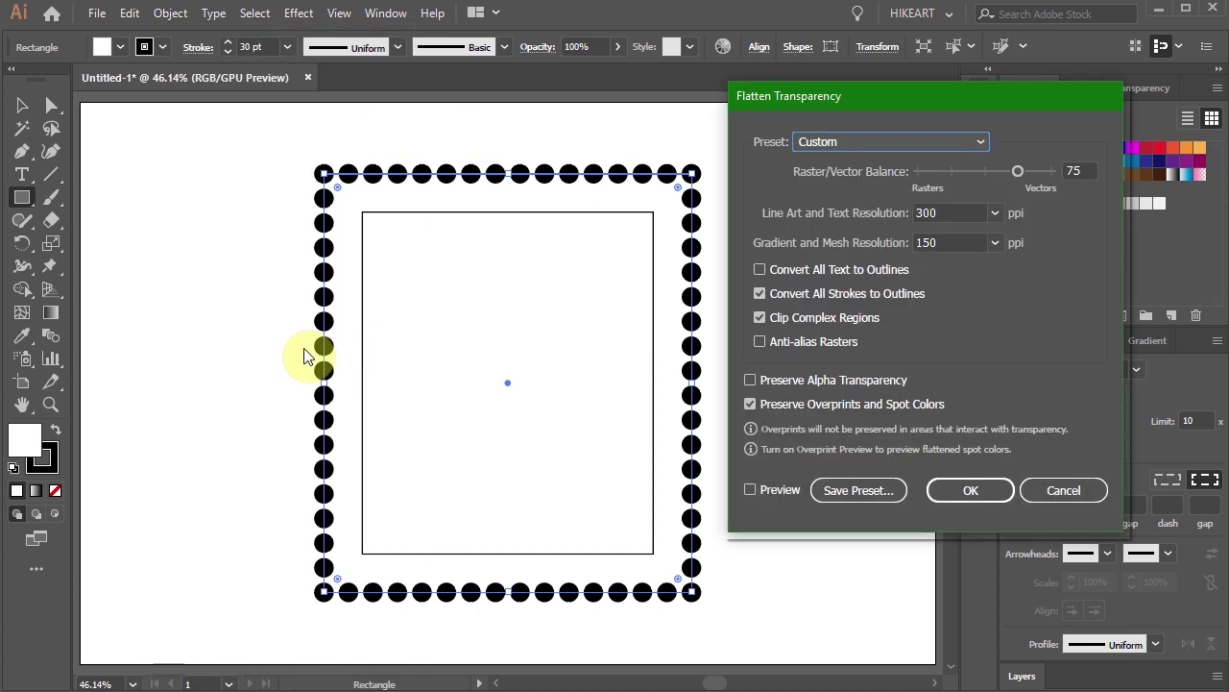
click(1018, 171)
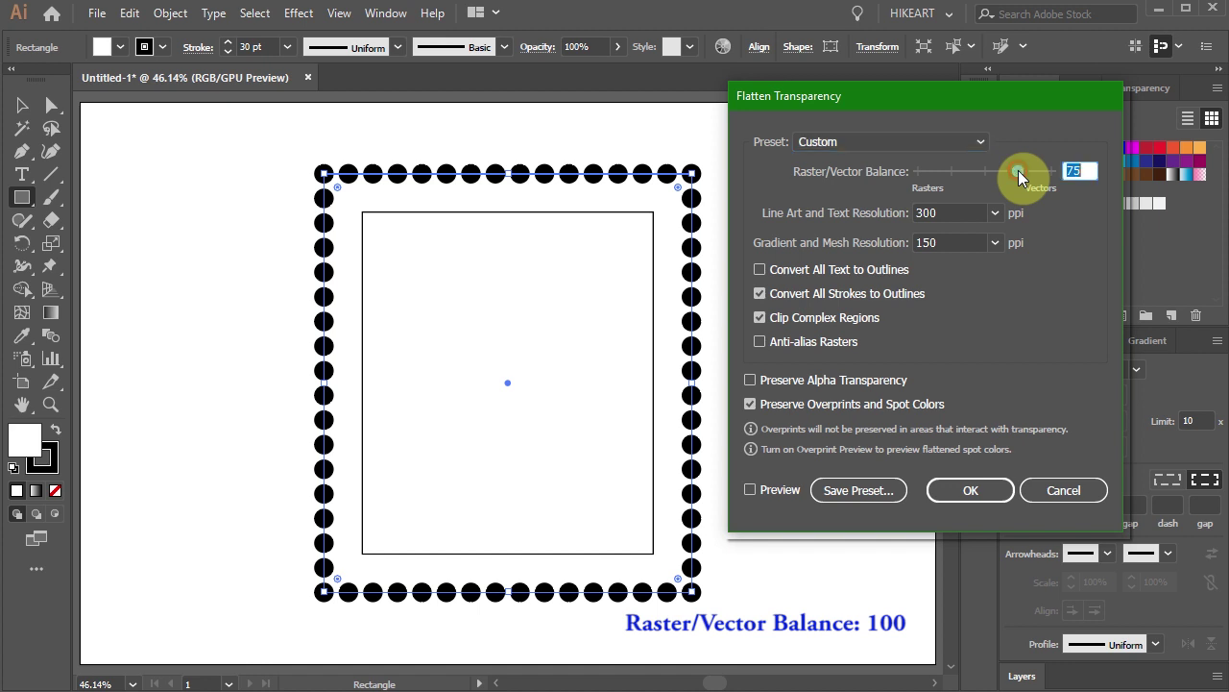
drag(1018, 171, 1054, 171)
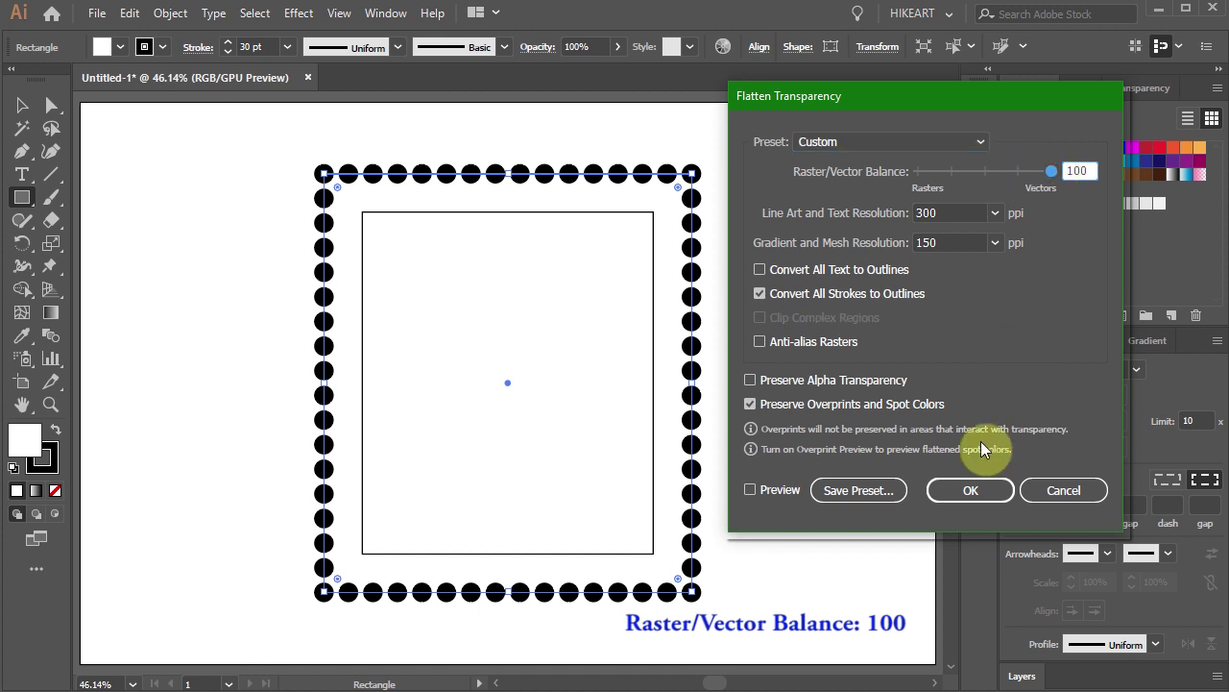
Flatten the dotted border and subtract the dots with Pathfinder Minus Front.
click(989, 488)
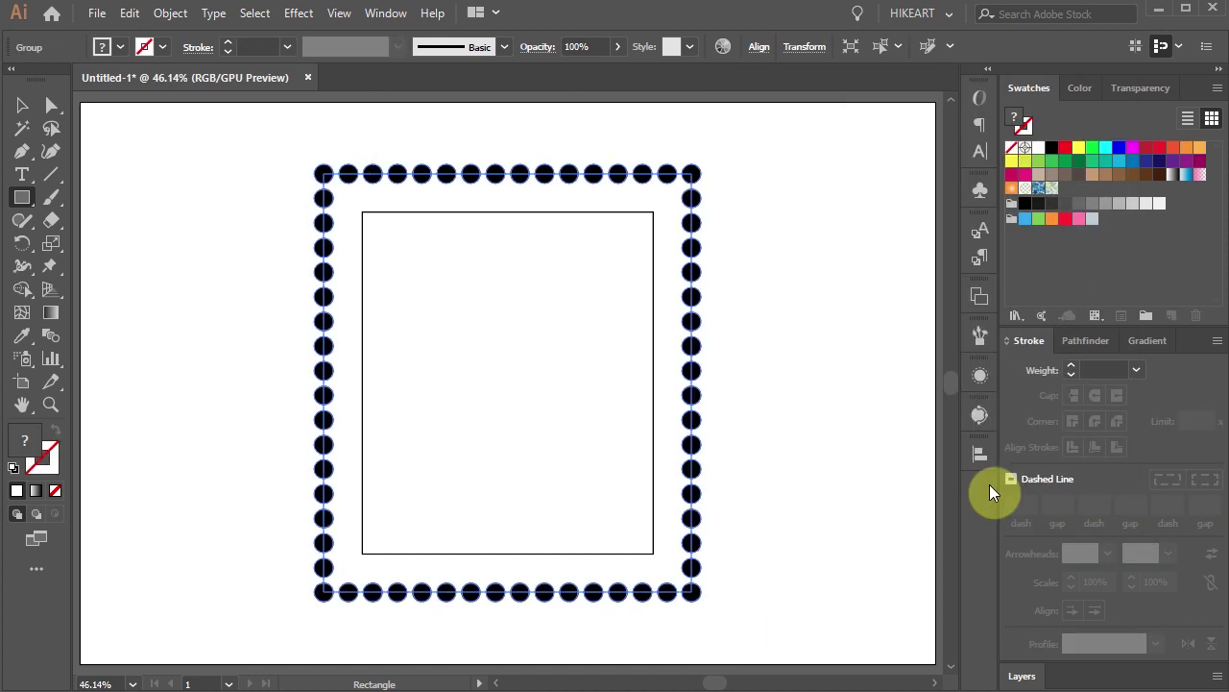
click(1101, 342)
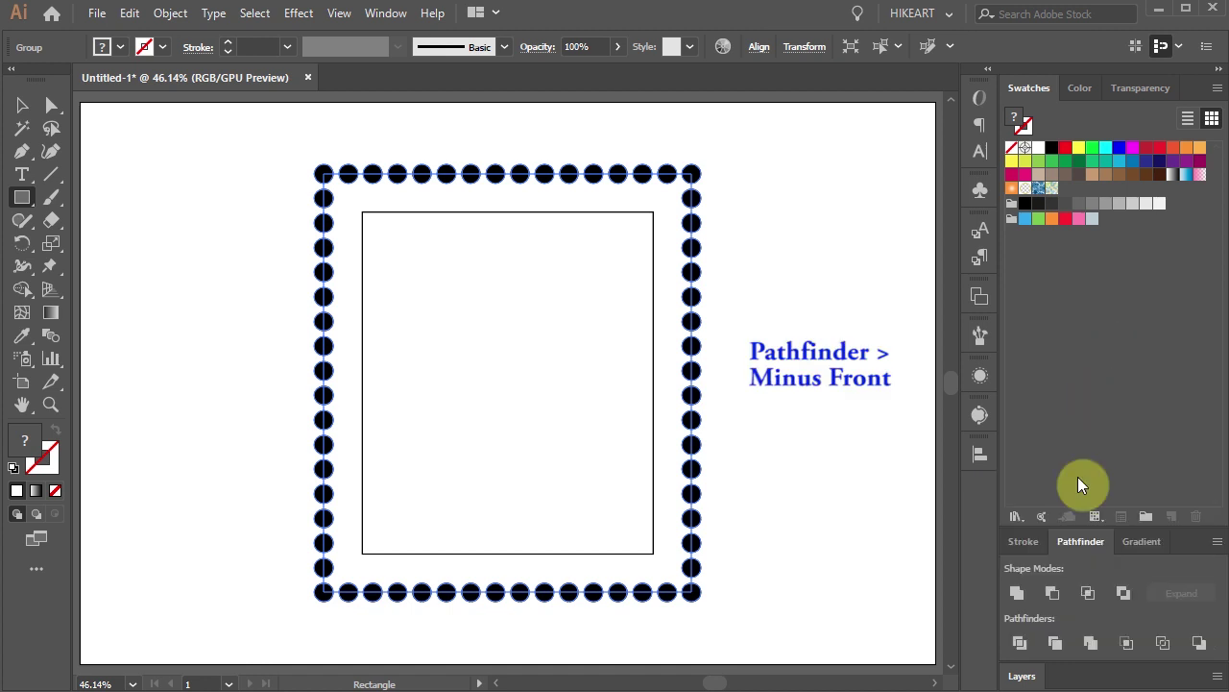
click(1052, 592)
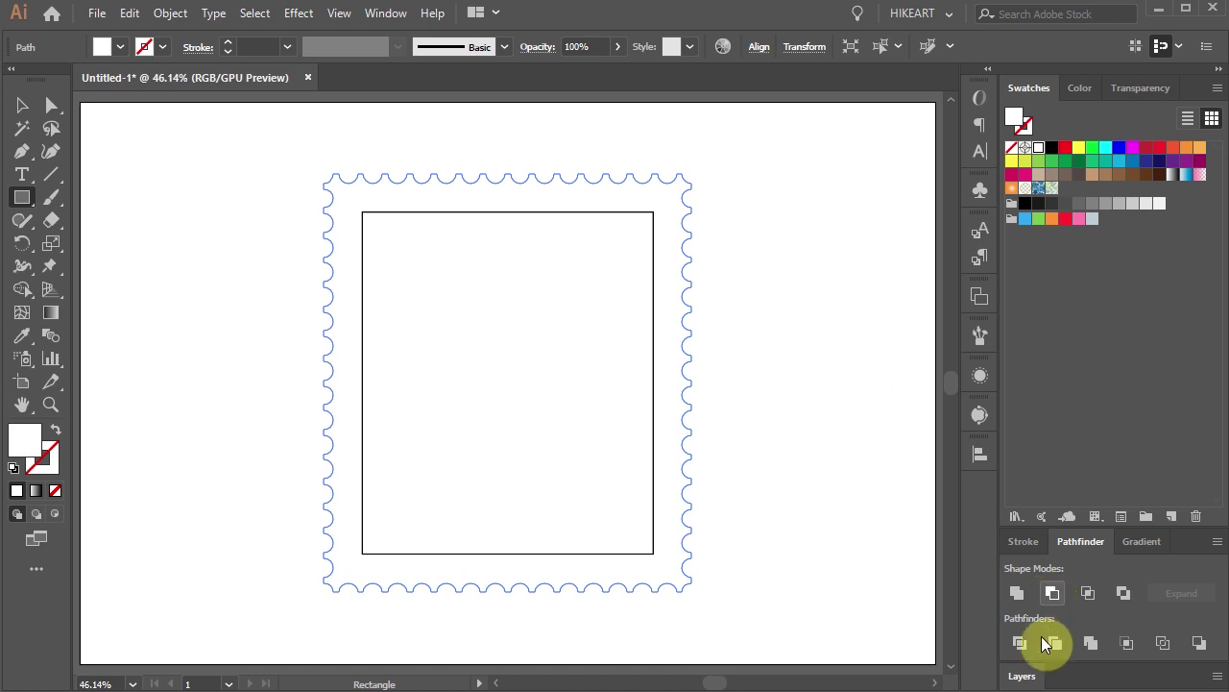
click(1023, 676)
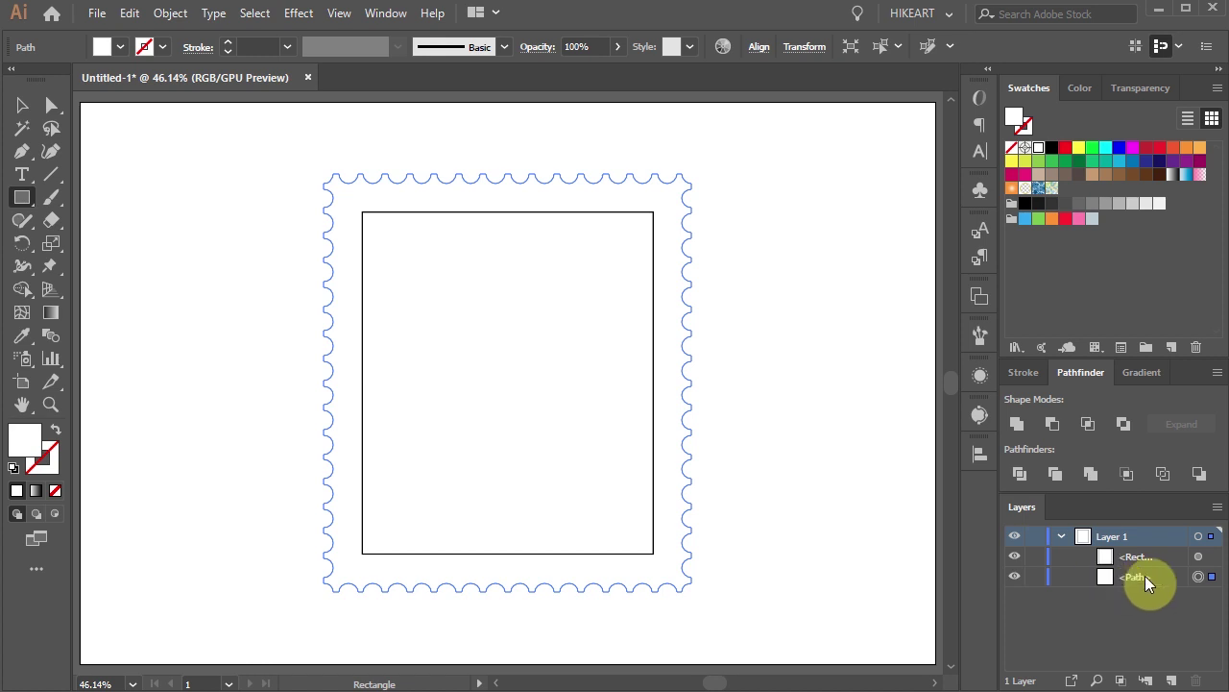
Fill the stamp edge light grey and paste a copy directly behind it.
click(1158, 204)
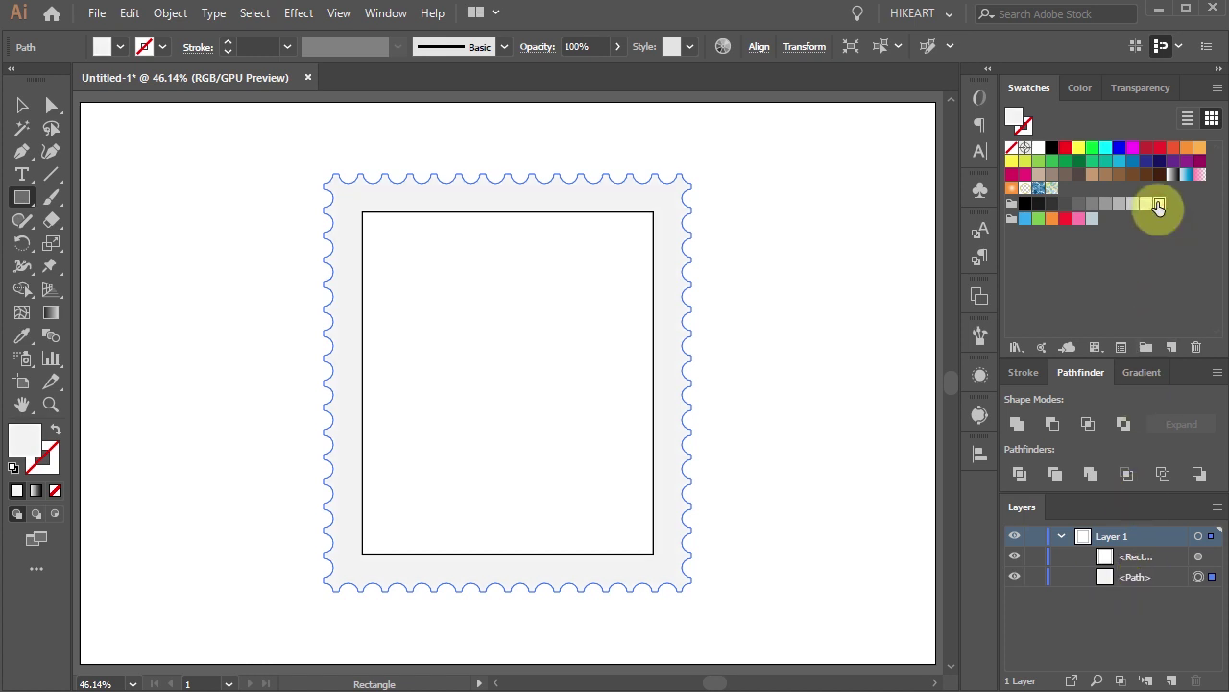
key(ctrl+c)
key(ctrl+b)
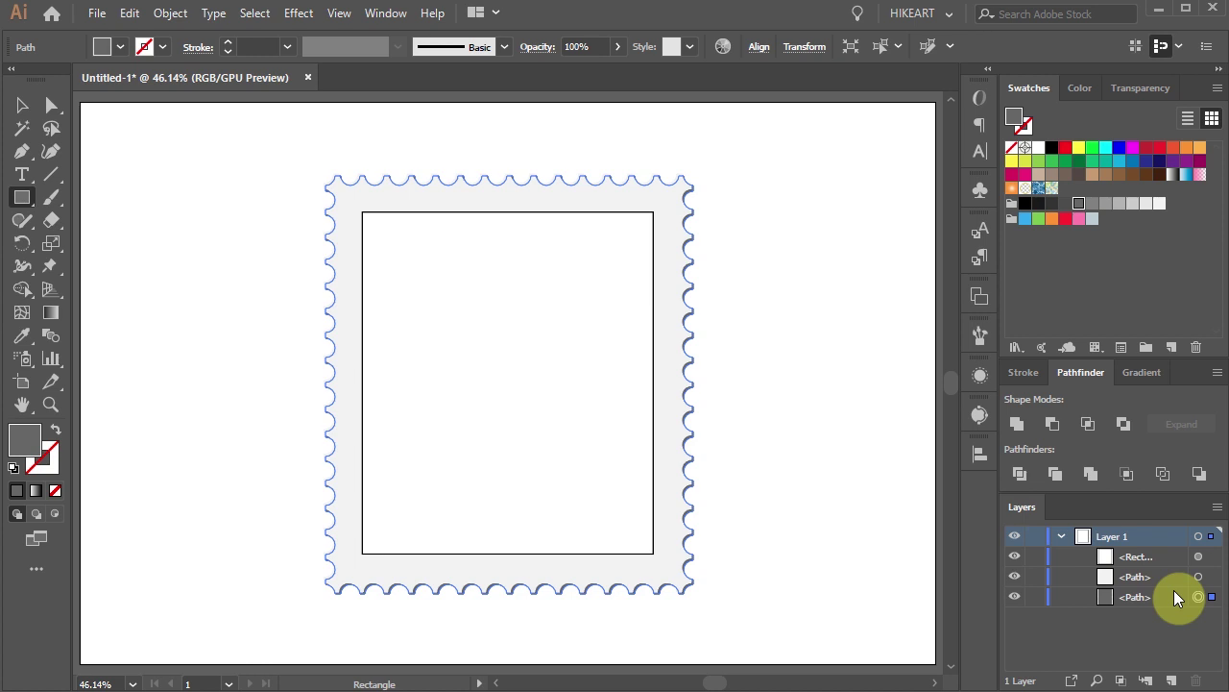
key(ctrl+z)
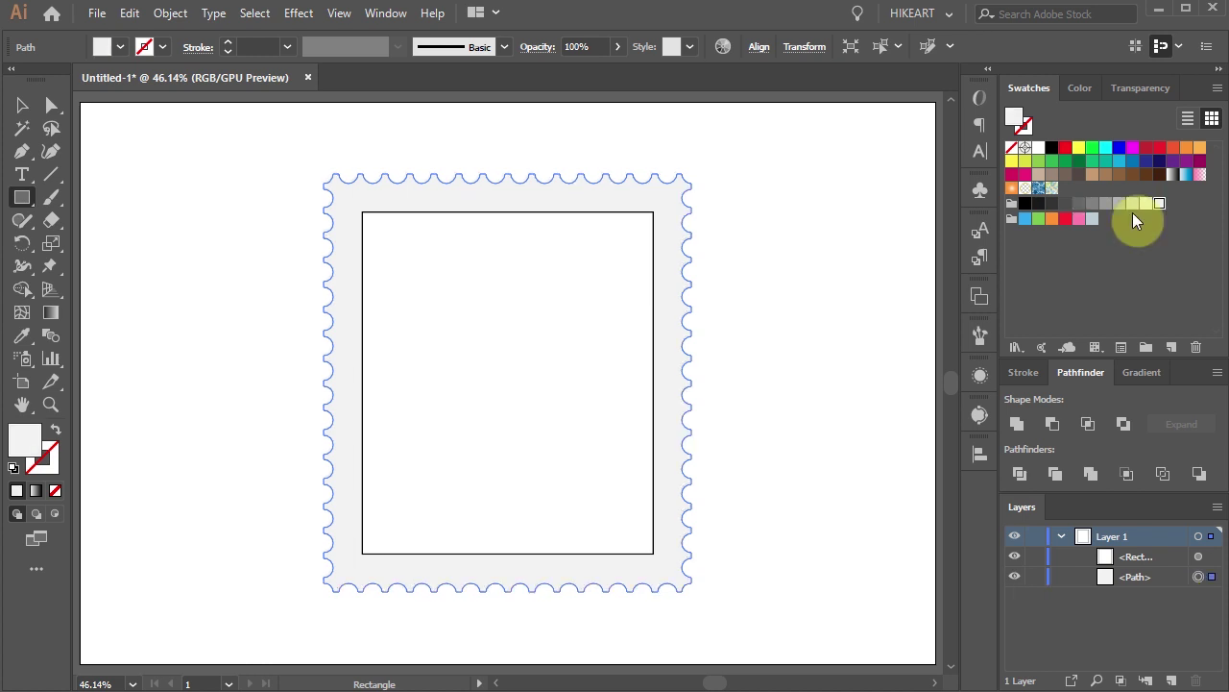
key(ctrl+c)
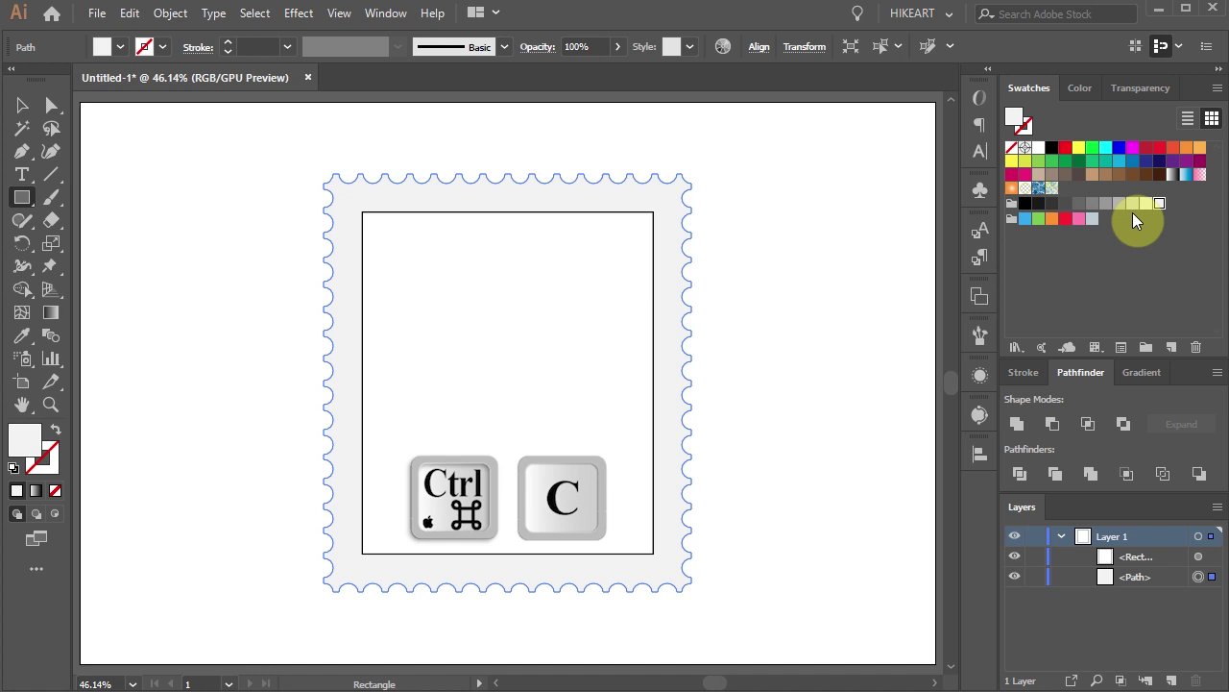
key(ctrl+b)
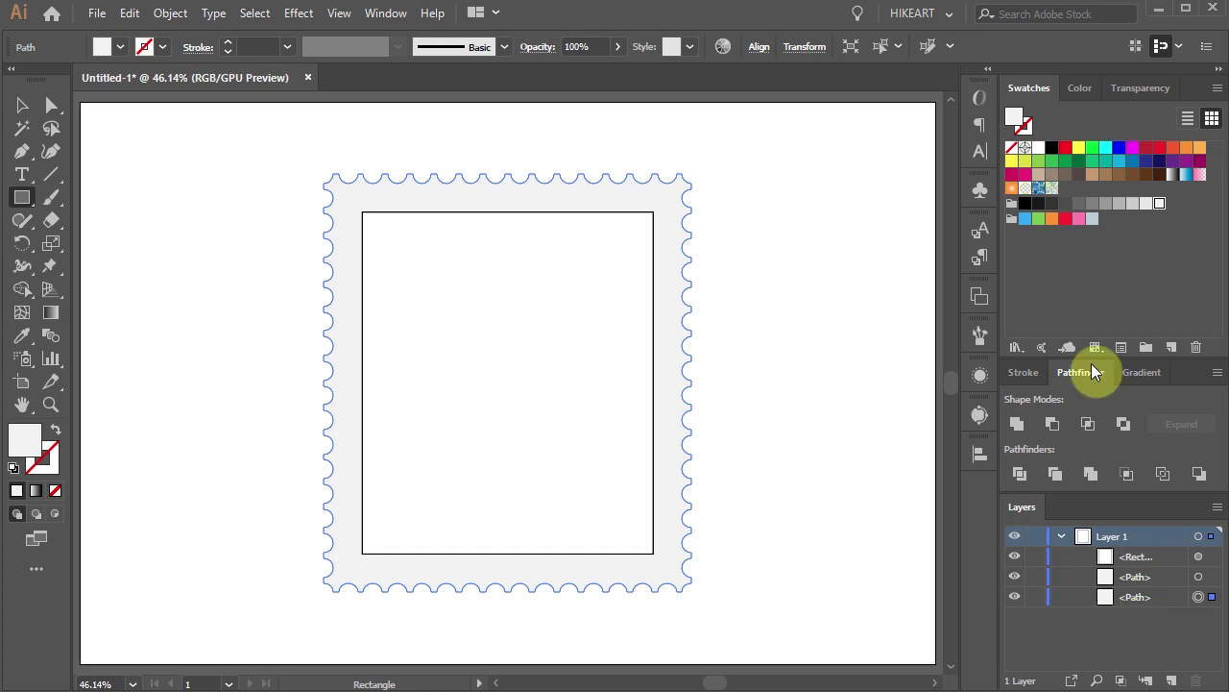
Color the back copy darker grey, nudge it down as a shadow, and group both.
click(1077, 205)
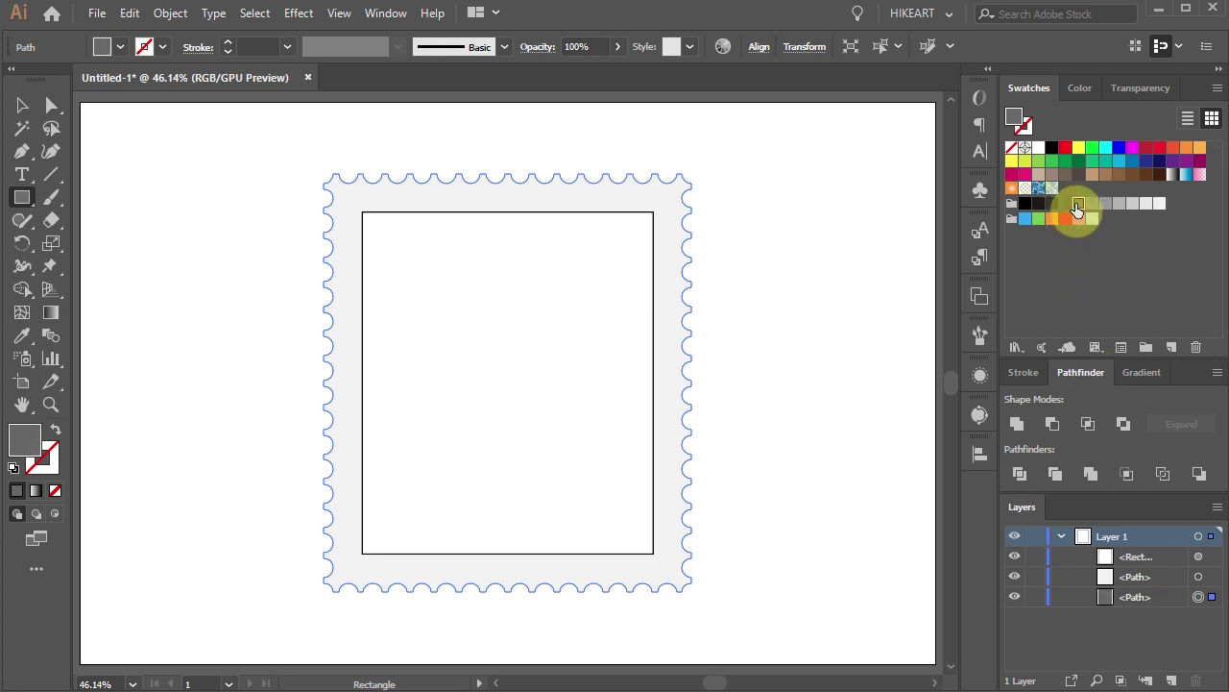
click(1015, 578)
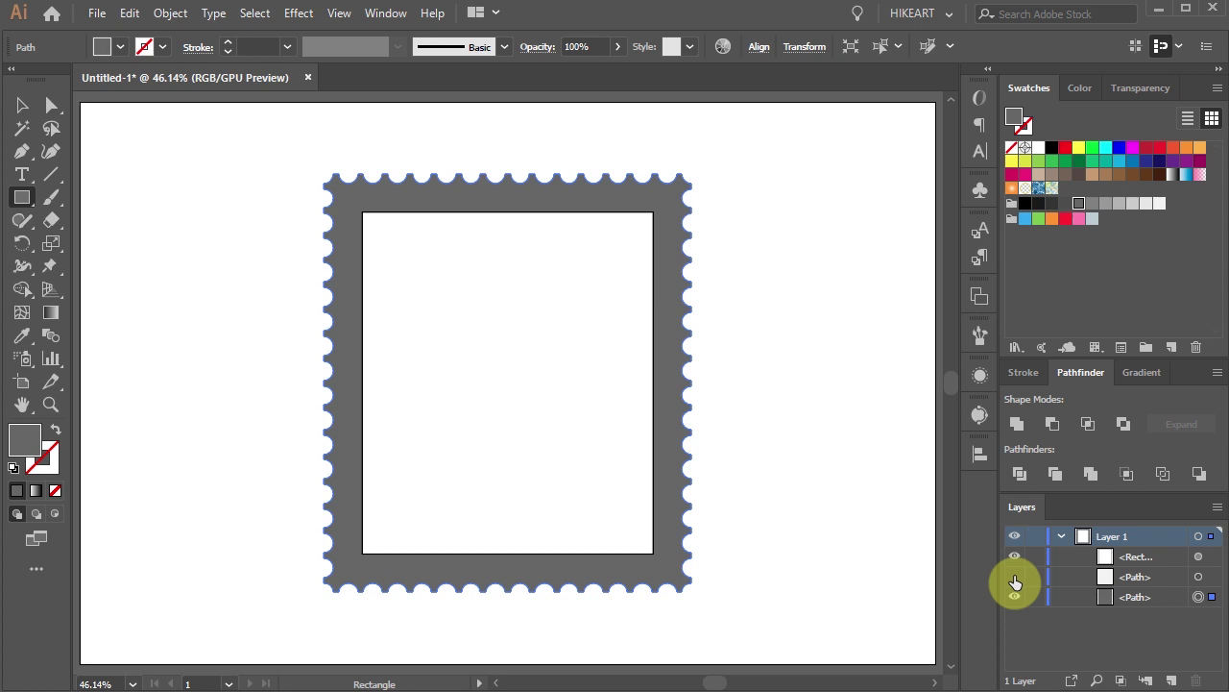
click(1015, 578)
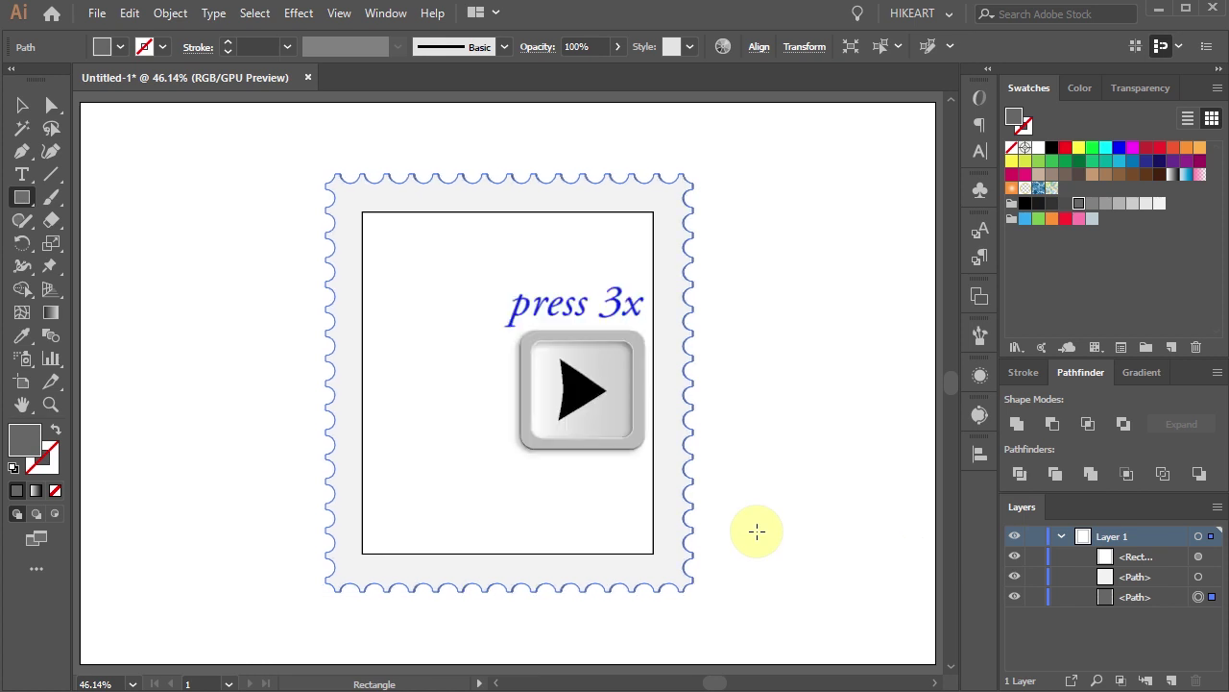
key(Down)
key(Down)
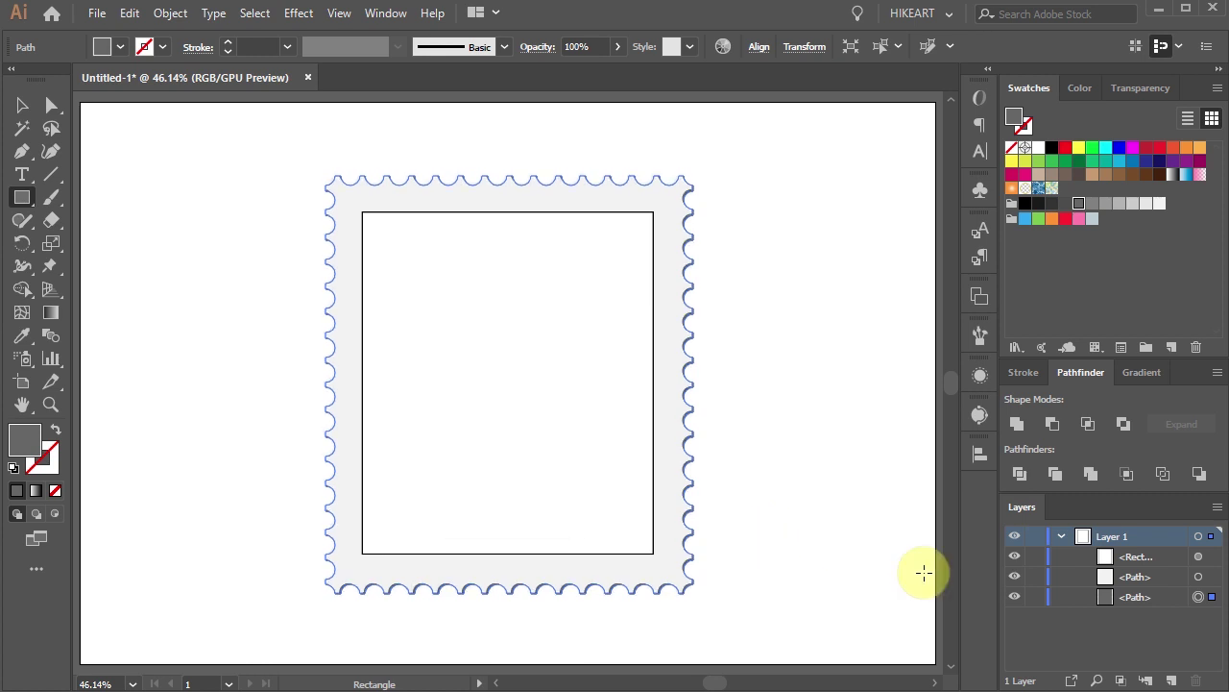
shift+click(1199, 577)
key(ctrl+g)
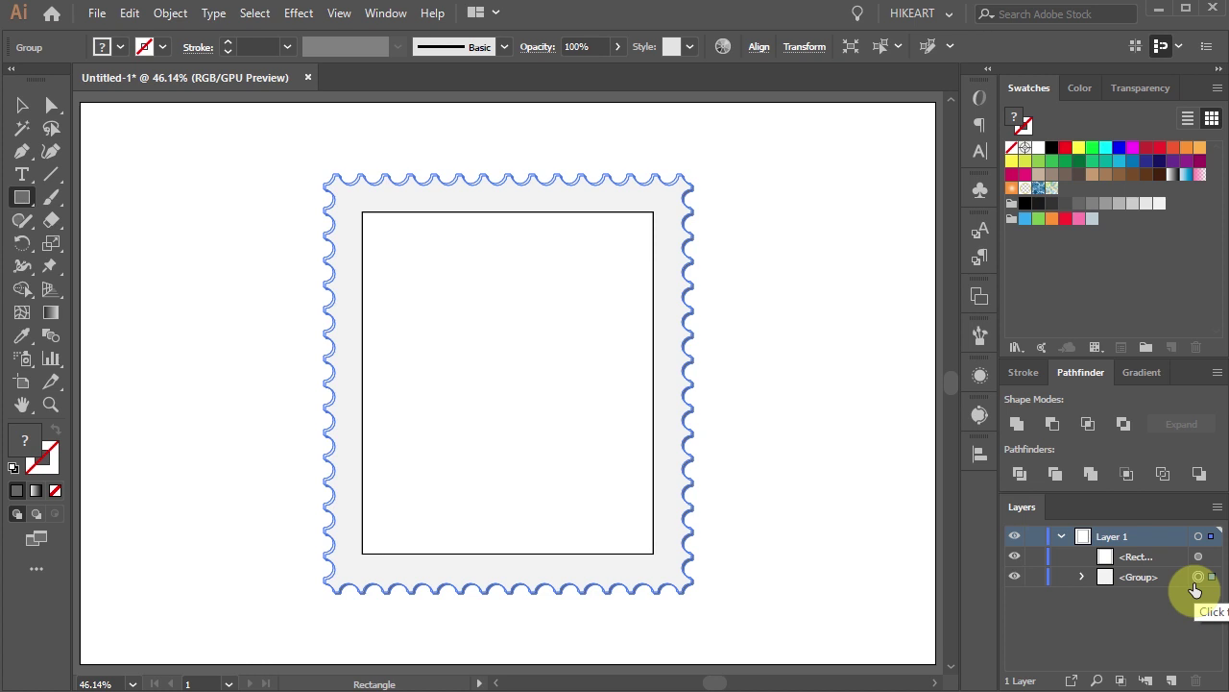
click(1197, 578)
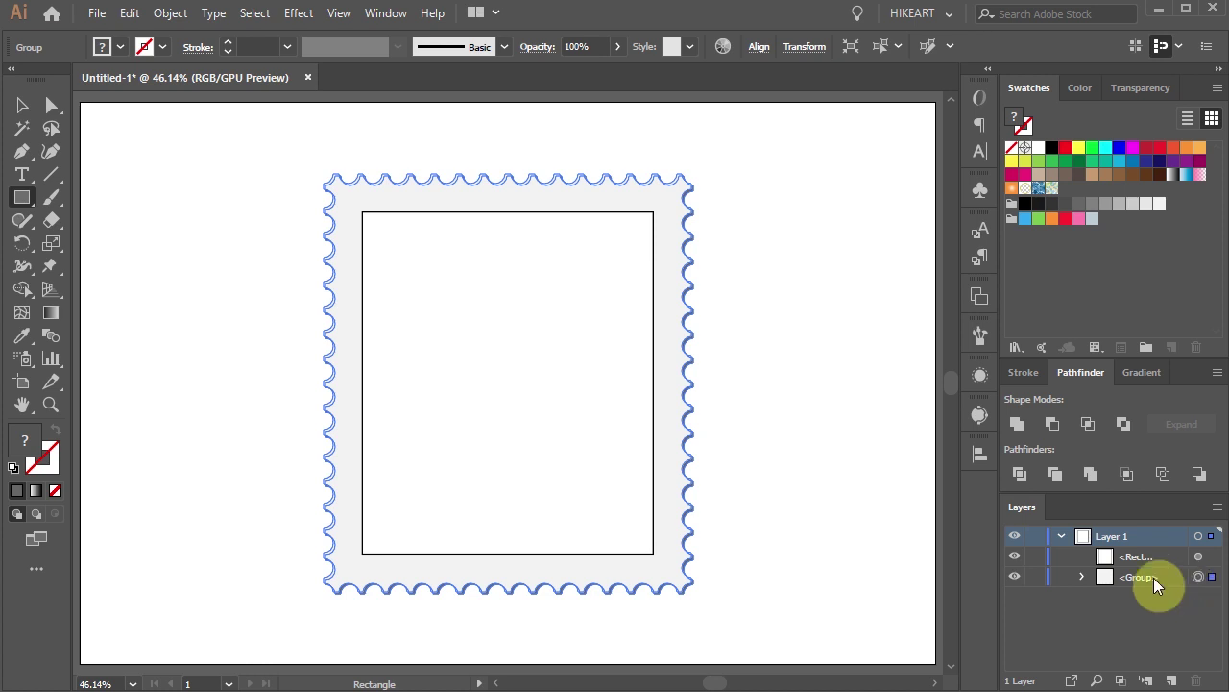
Fill the inner rectangle with a blue gradient angled 90° to run vertically.
click(1199, 556)
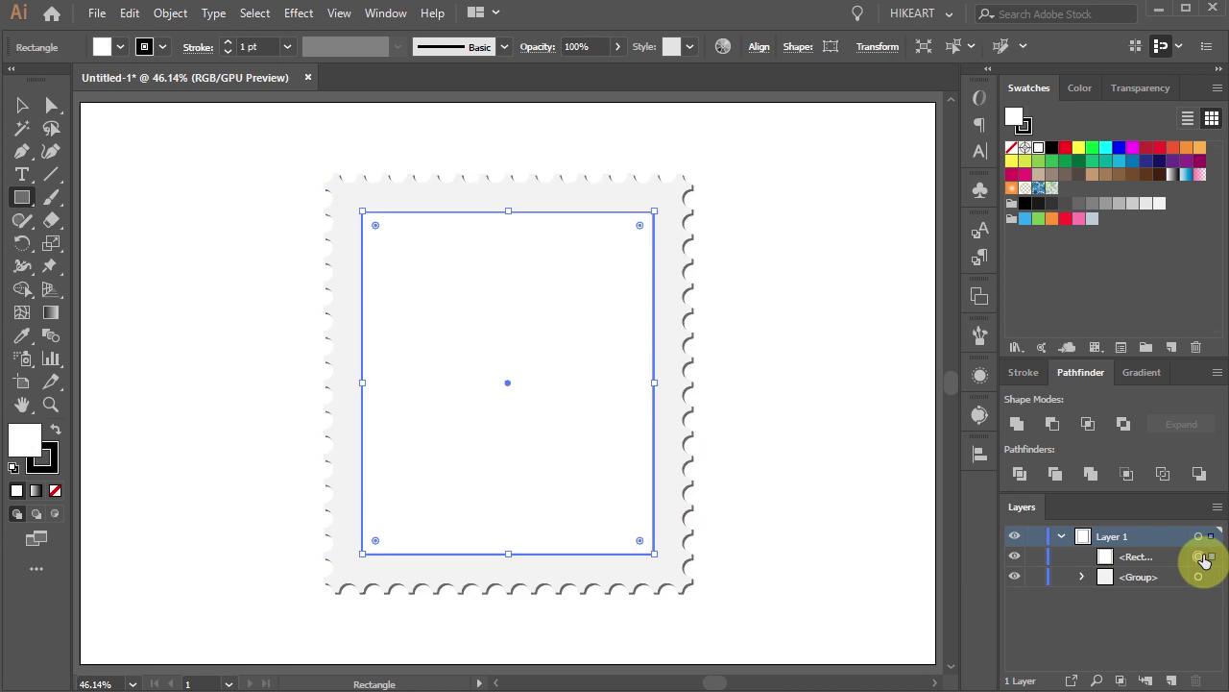
click(1143, 372)
click(1026, 323)
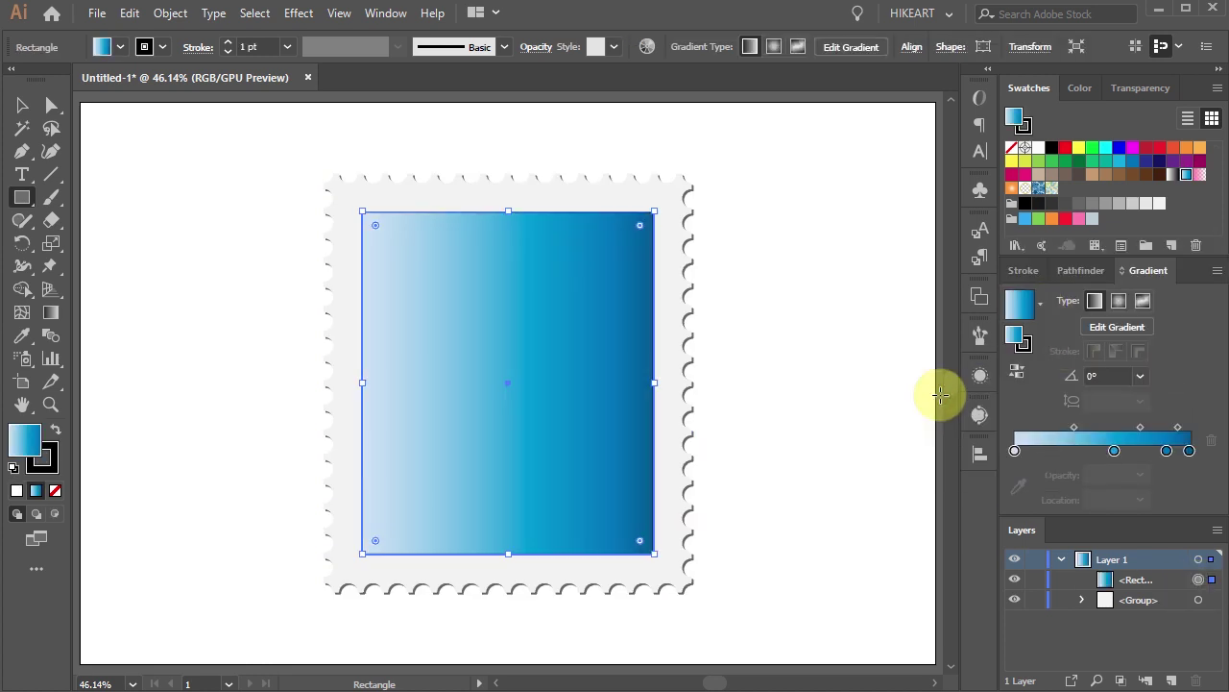
click(1141, 375)
click(1153, 463)
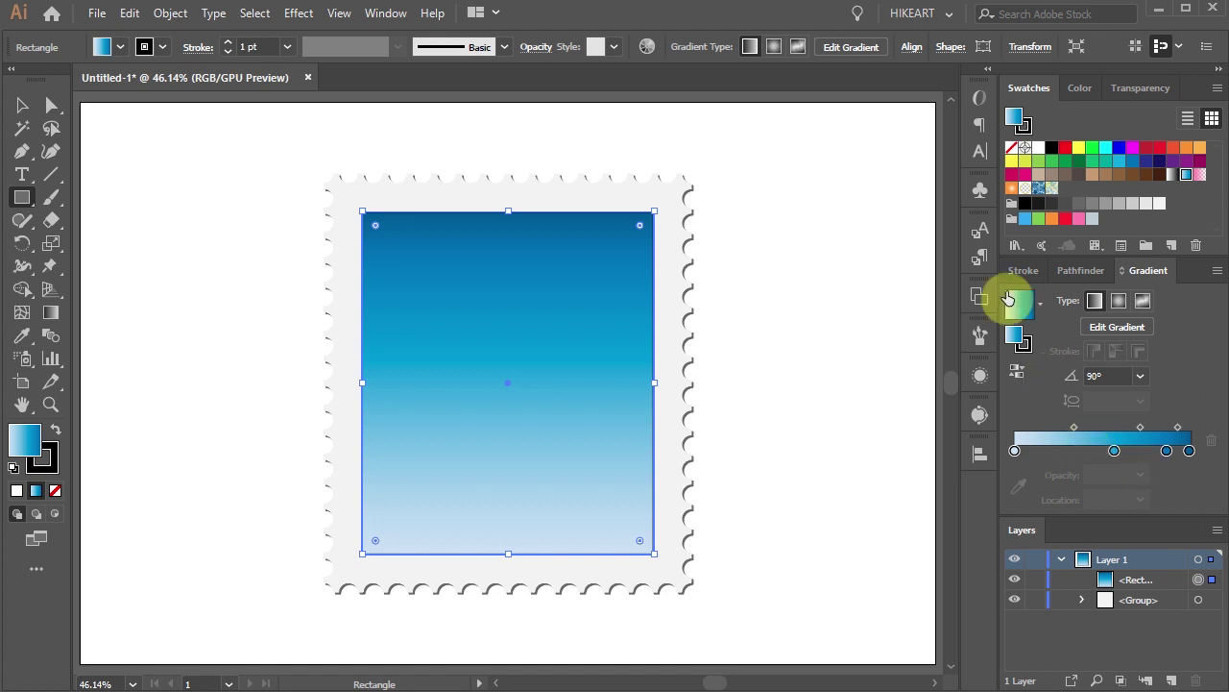
click(980, 191)
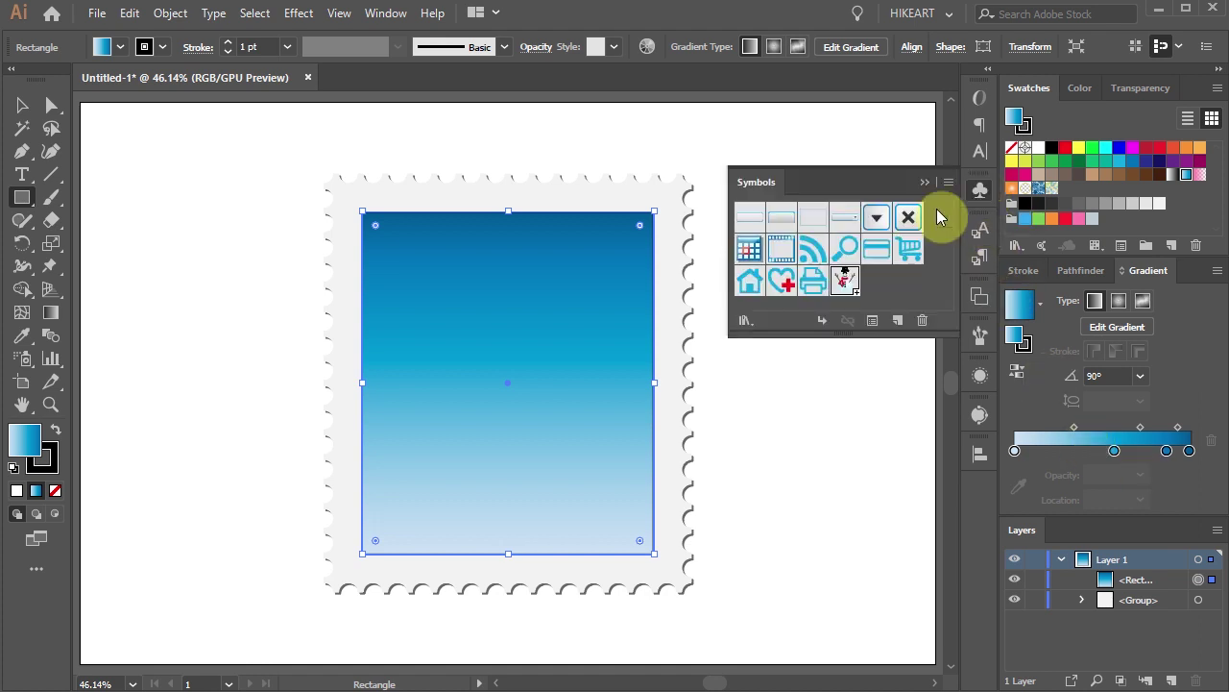
Place the snowman symbol on the blue rectangle, deleting a stray Flowers daisy.
click(745, 318)
click(786, 561)
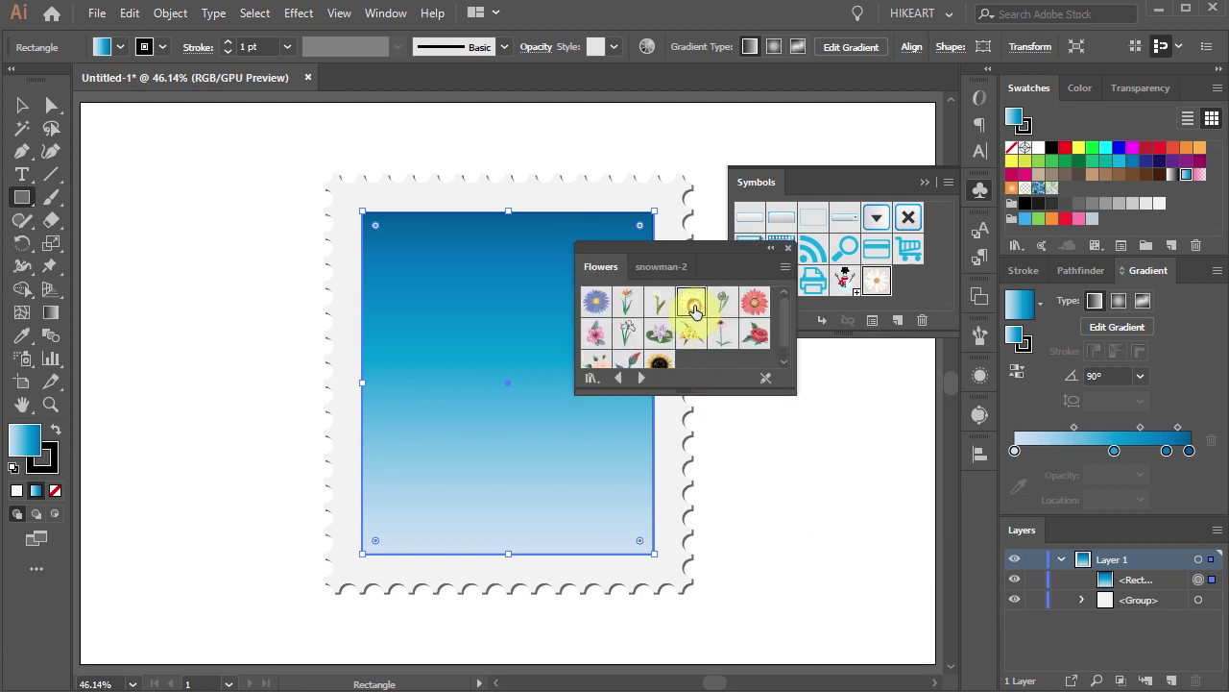
drag(694, 311, 493, 317)
click(763, 440)
key(Delete)
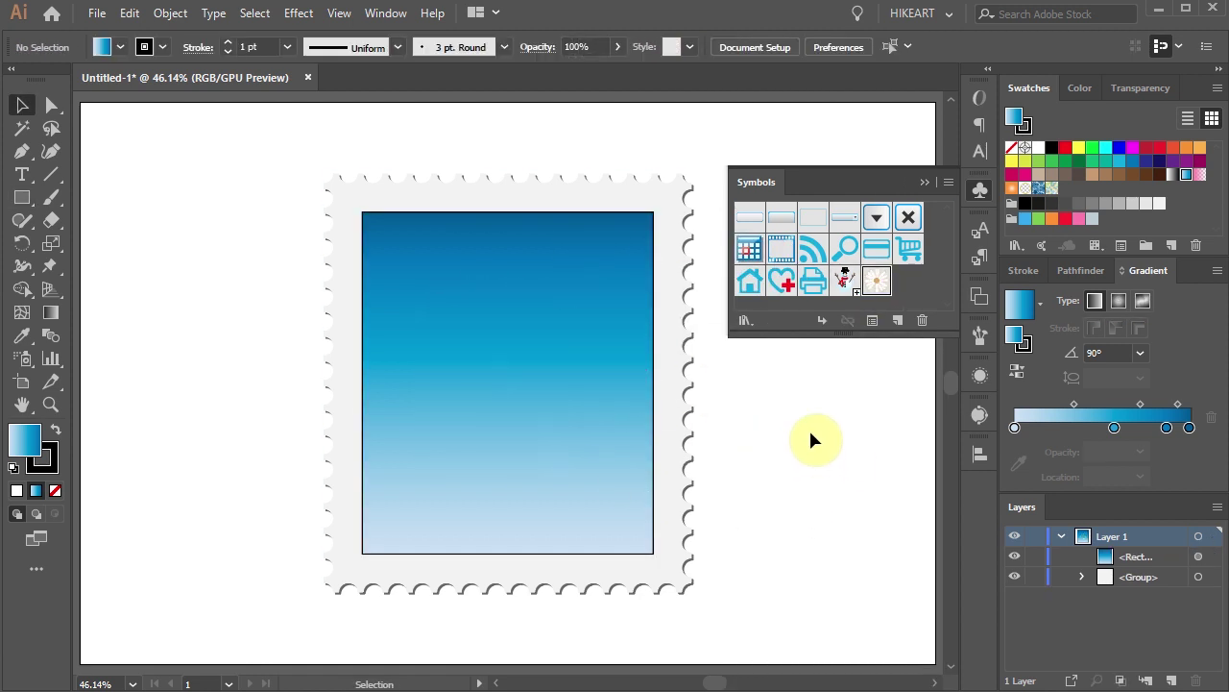
drag(845, 278, 498, 350)
drag(499, 348, 473, 351)
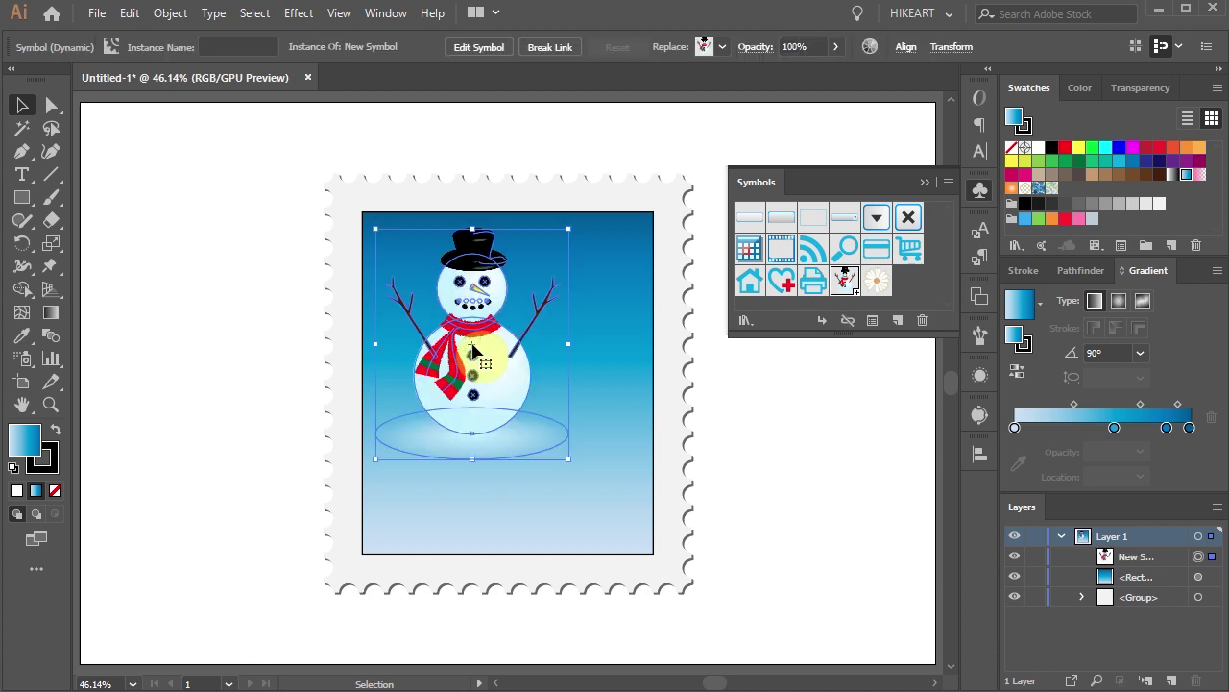
click(925, 181)
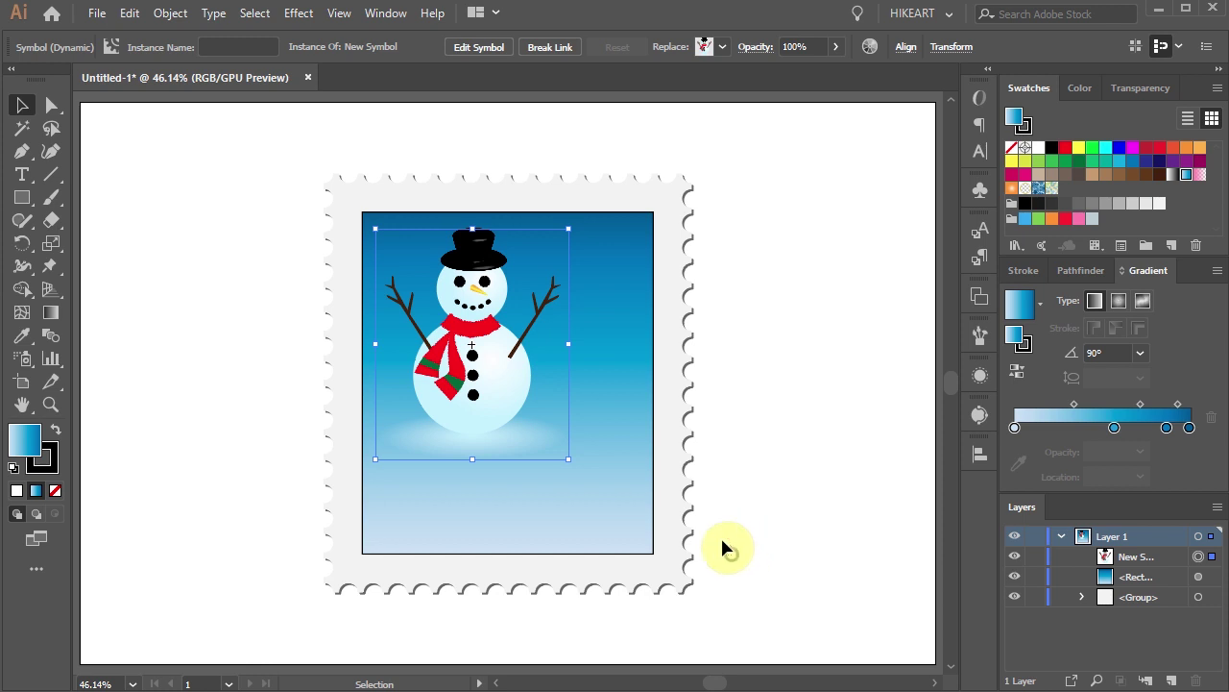
Group the border with the blue rectangle, select all, and choose Align to Selection.
drag(631, 471, 624, 465)
key(ctrl+g)
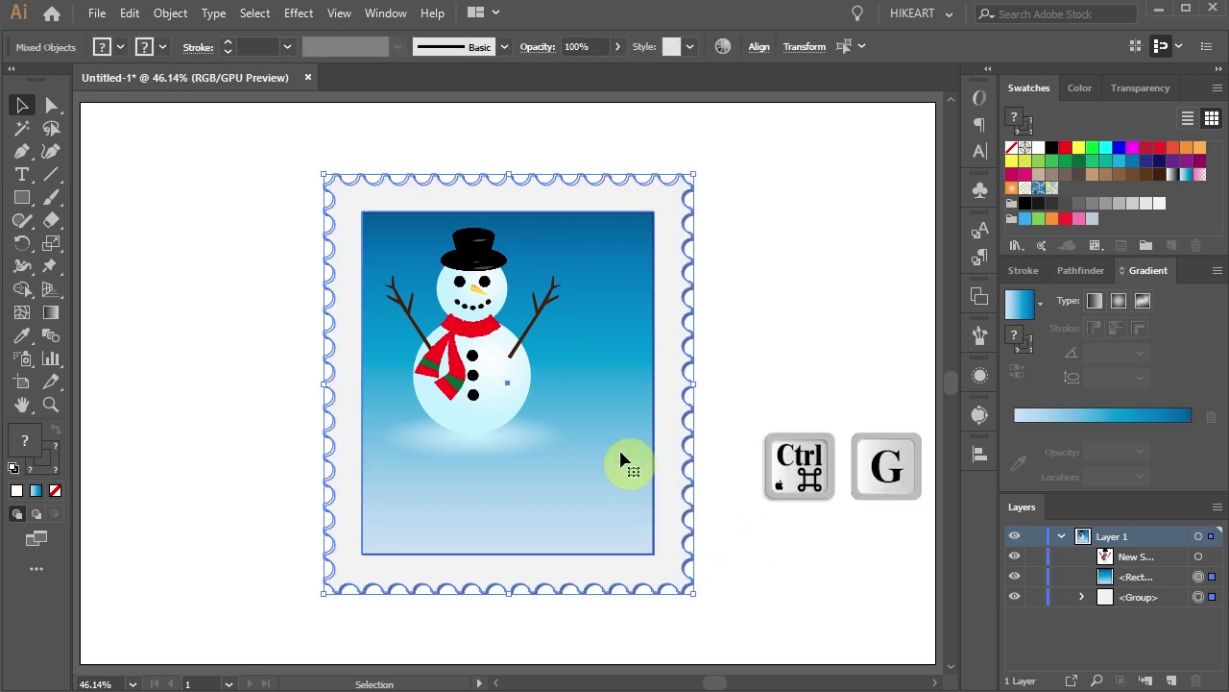
key(ctrl+a)
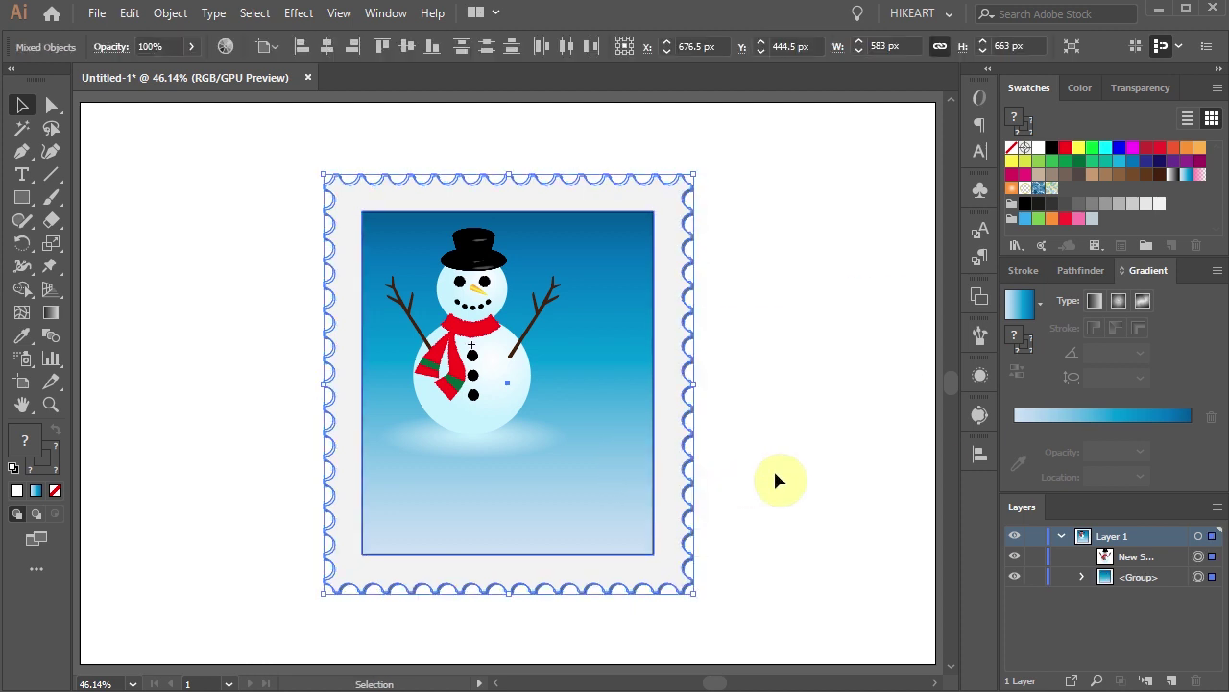
click(980, 453)
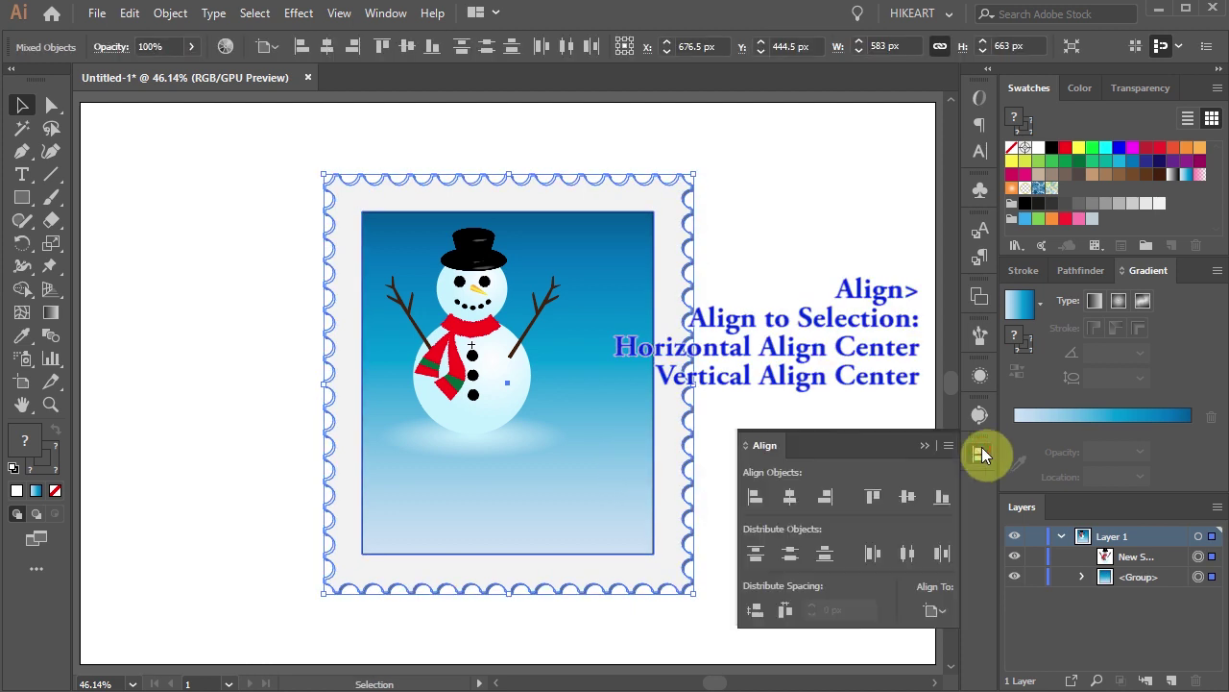
click(942, 605)
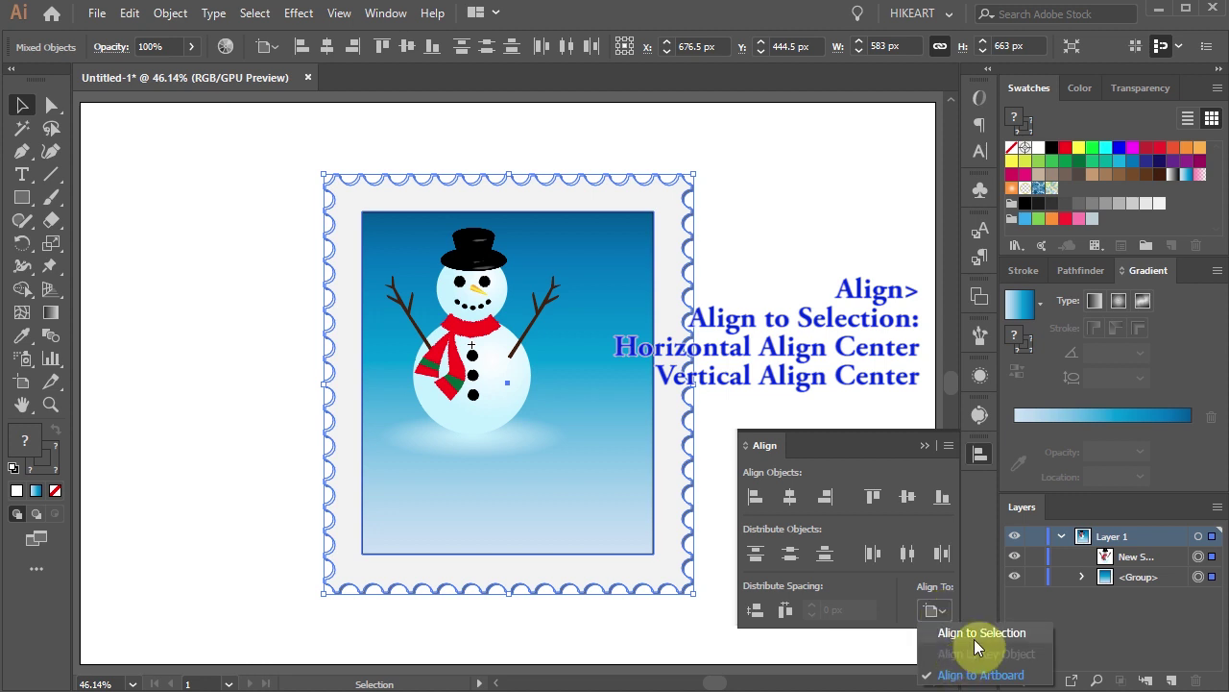
click(960, 630)
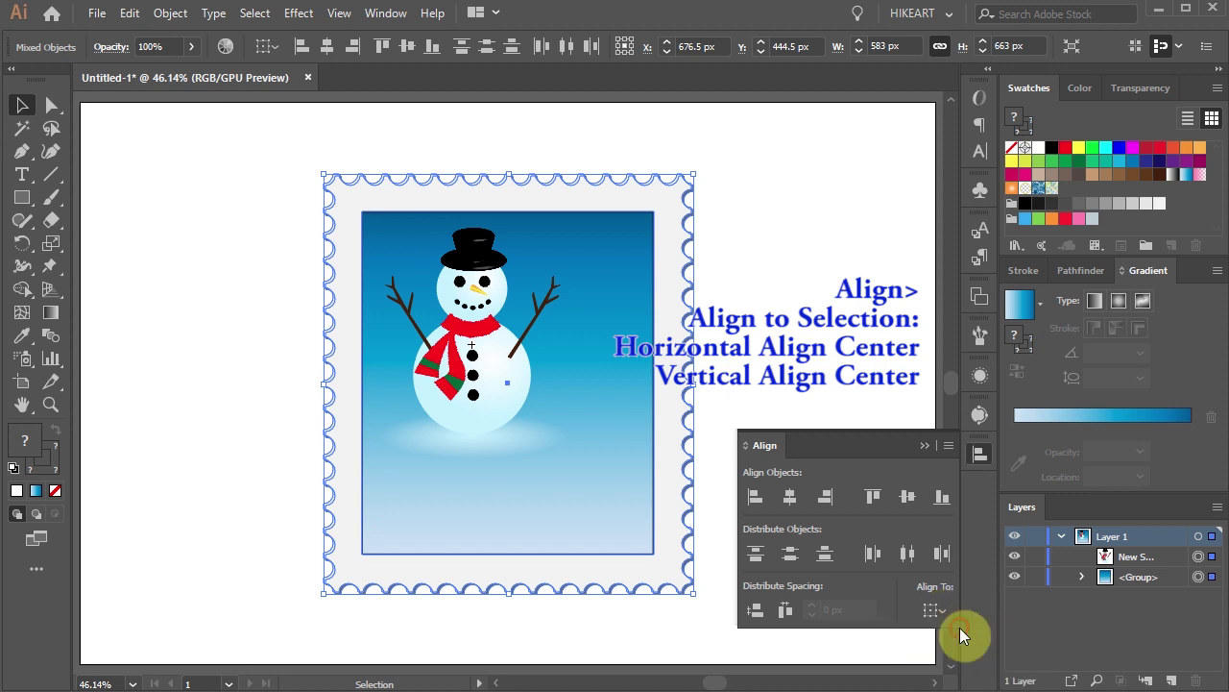
Centre the snowman horizontally and vertically on the stamp, then move the stamp toward page centre.
click(788, 497)
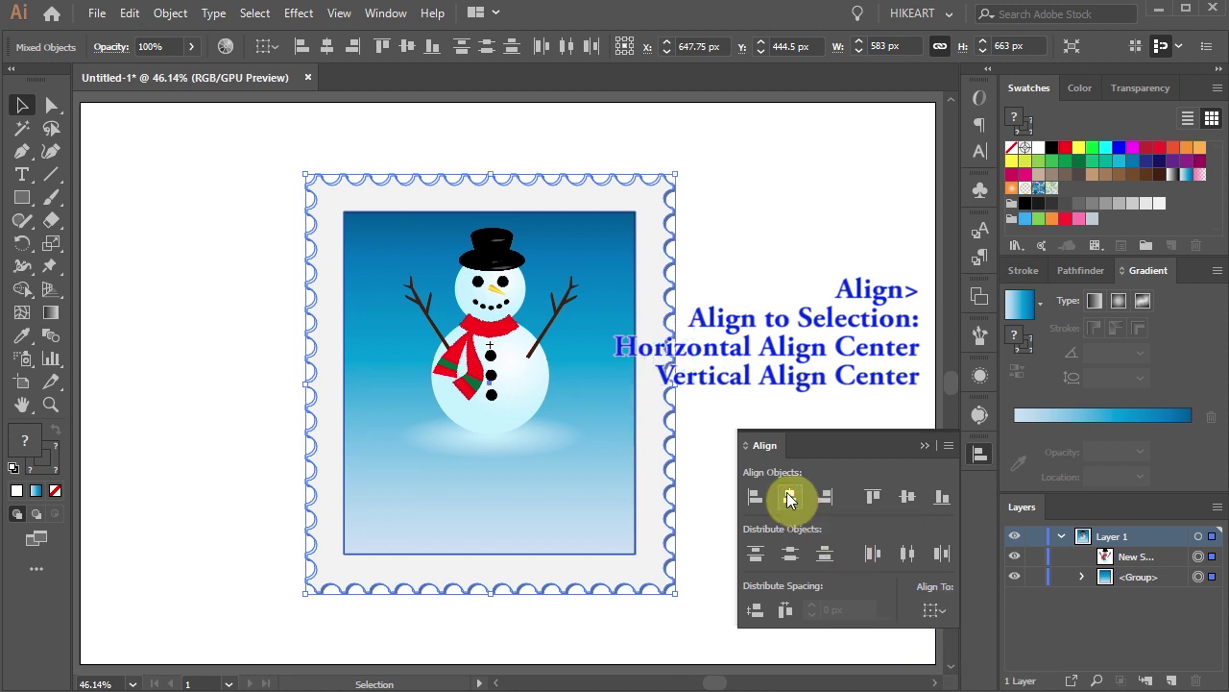
click(911, 492)
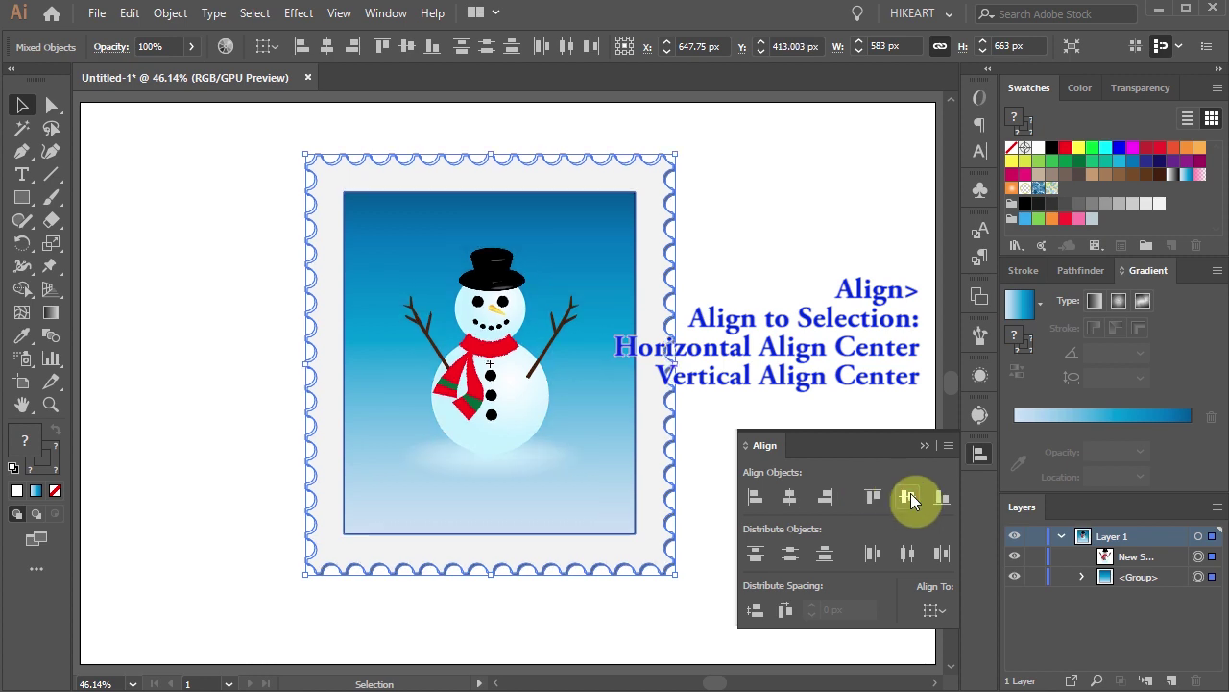
click(925, 445)
drag(605, 510, 622, 505)
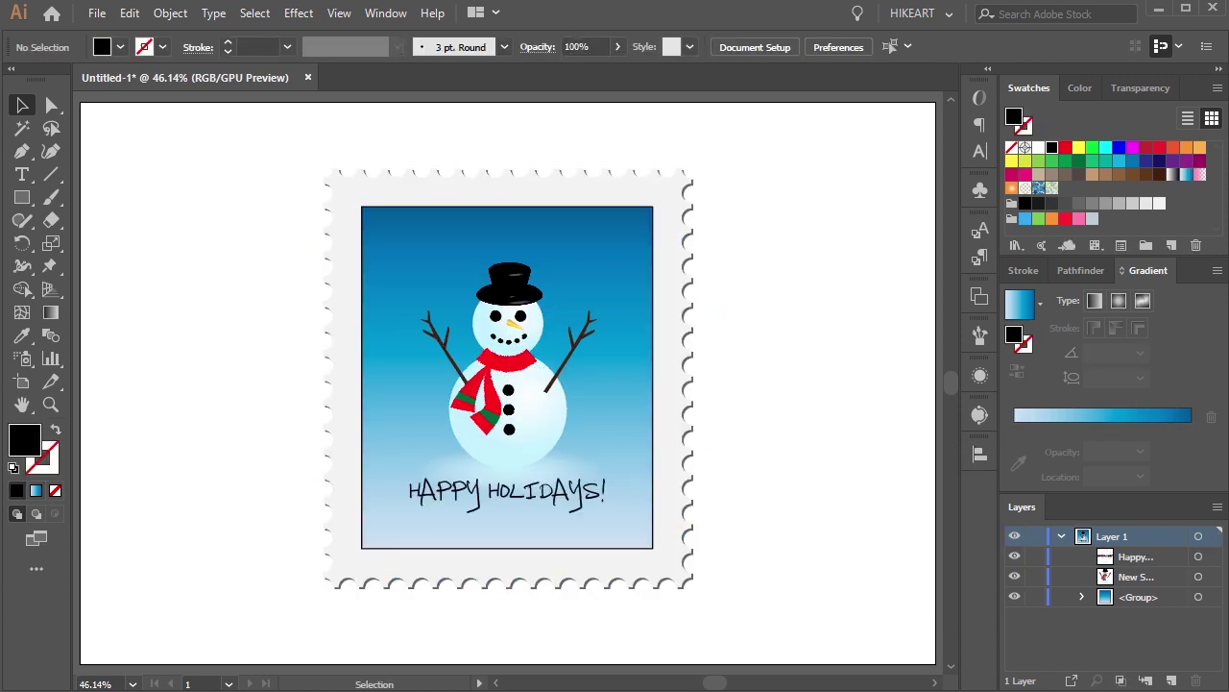